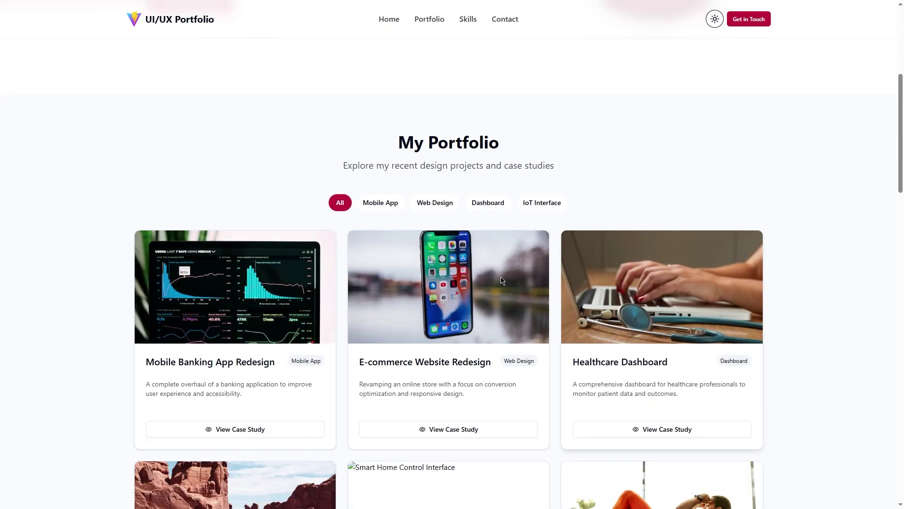
# Filter projects to Mobile App and browse the Mobile Banking App Redesign case study carousel
pyautogui.click(382, 203)
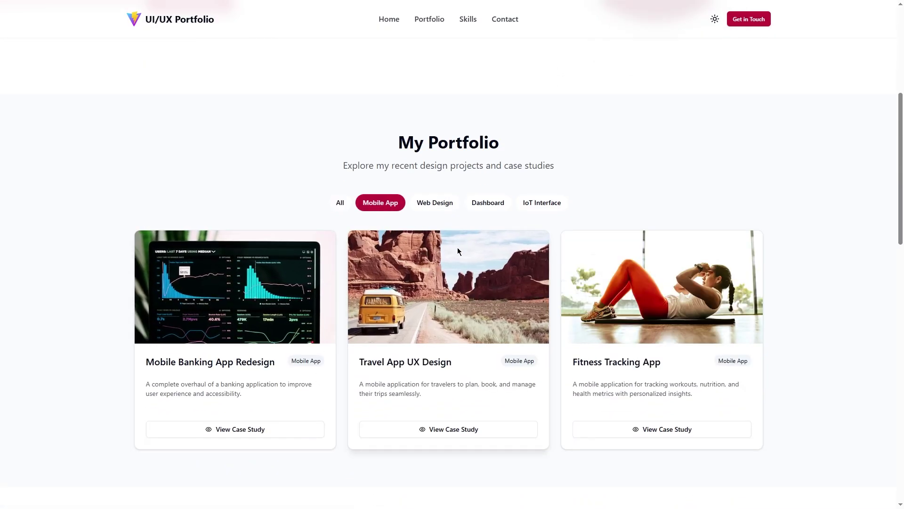
pyautogui.click(236, 428)
pyautogui.scroll(-1, 307, 420)
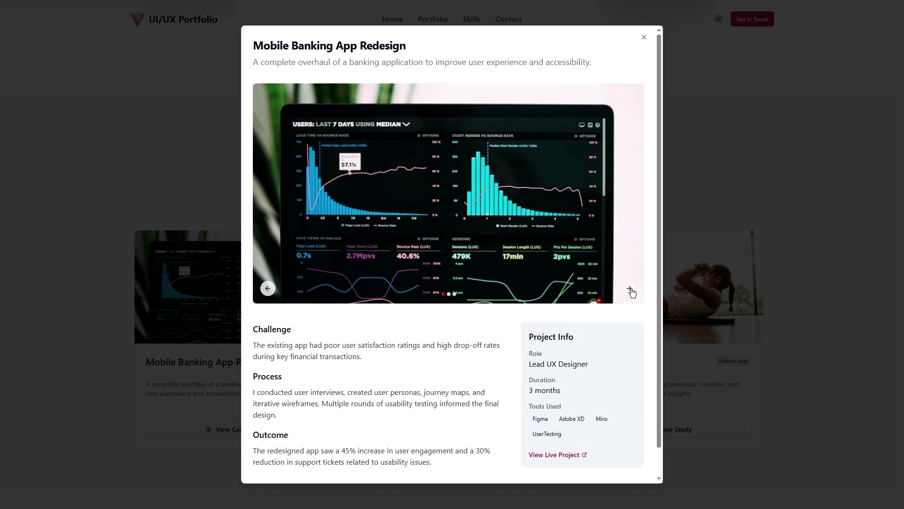
pyautogui.click(631, 290)
pyautogui.click(644, 38)
pyautogui.scroll(-5, 325, 276)
pyautogui.scroll(-3, 325, 275)
pyautogui.scroll(-2, 324, 276)
pyautogui.scroll(-2, 262, 266)
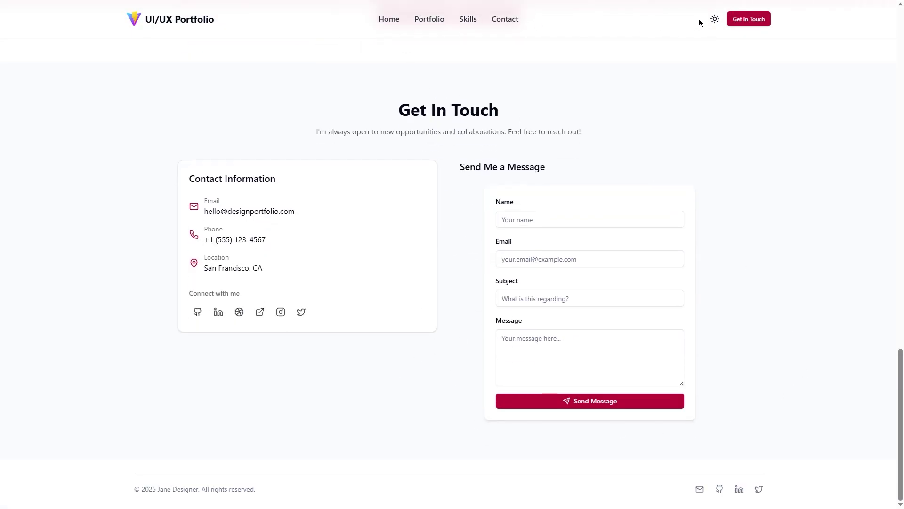
# Switch the site to the Dark theme and jump to the Skills section
pyautogui.click(714, 19)
pyautogui.click(683, 55)
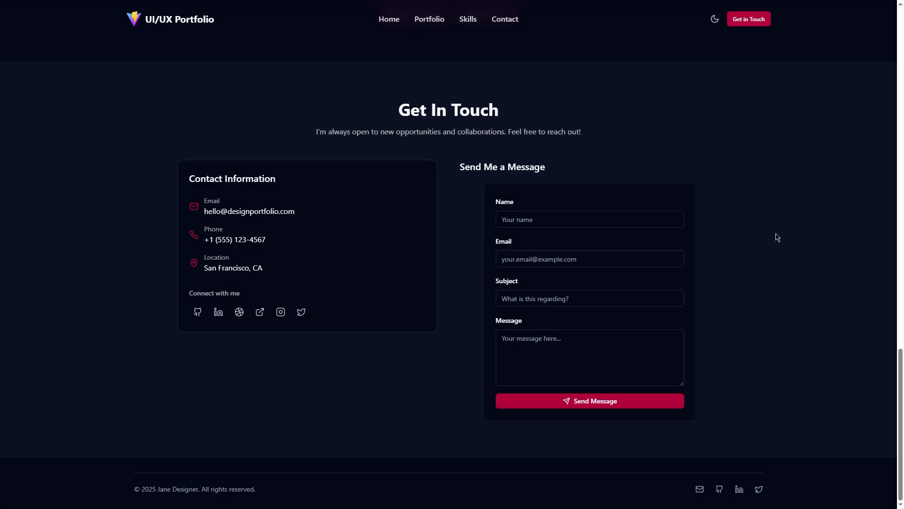
pyautogui.click(467, 20)
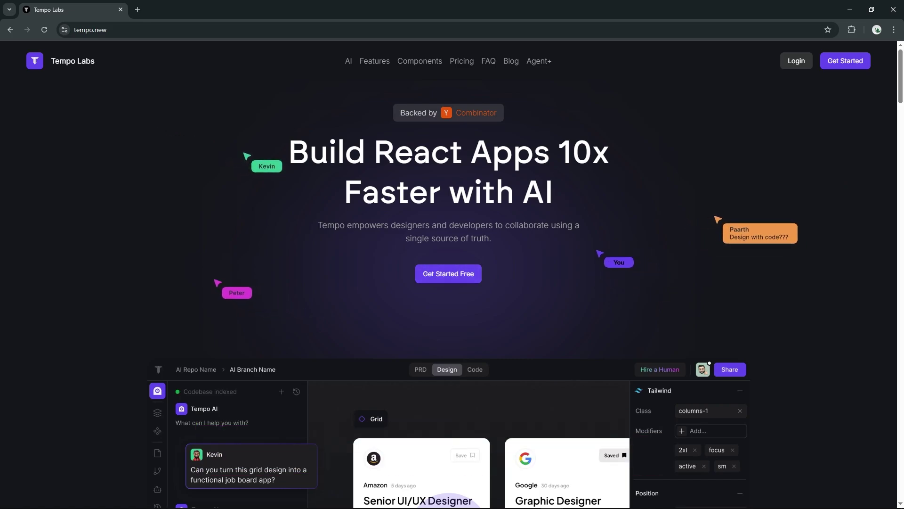
pyautogui.scroll(-3, 497, 240)
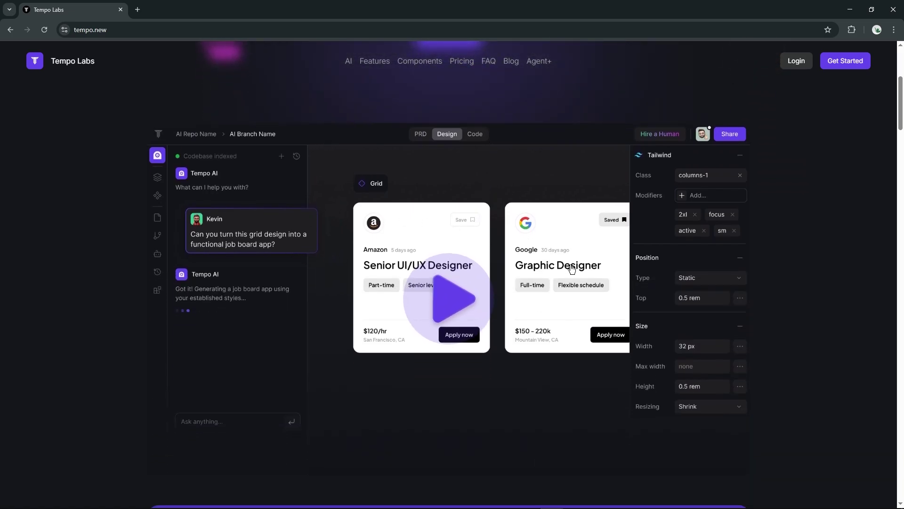
pyautogui.scroll(-2, 587, 269)
pyautogui.scroll(-2, 403, 216)
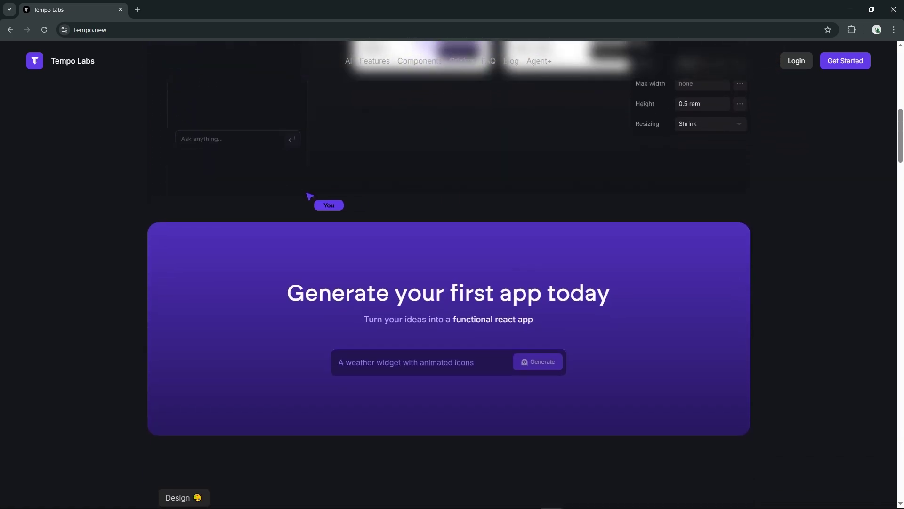
pyautogui.scroll(-1, 255, 231)
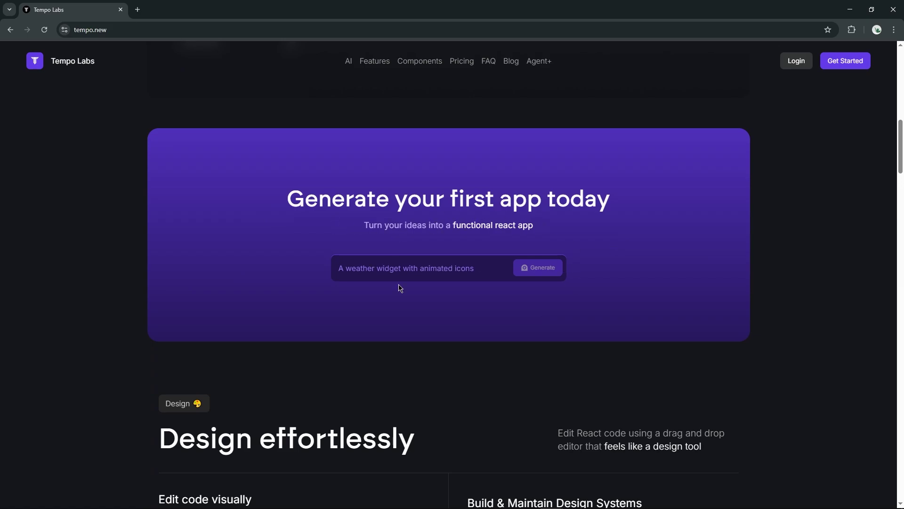
pyautogui.scroll(-3, 302, 245)
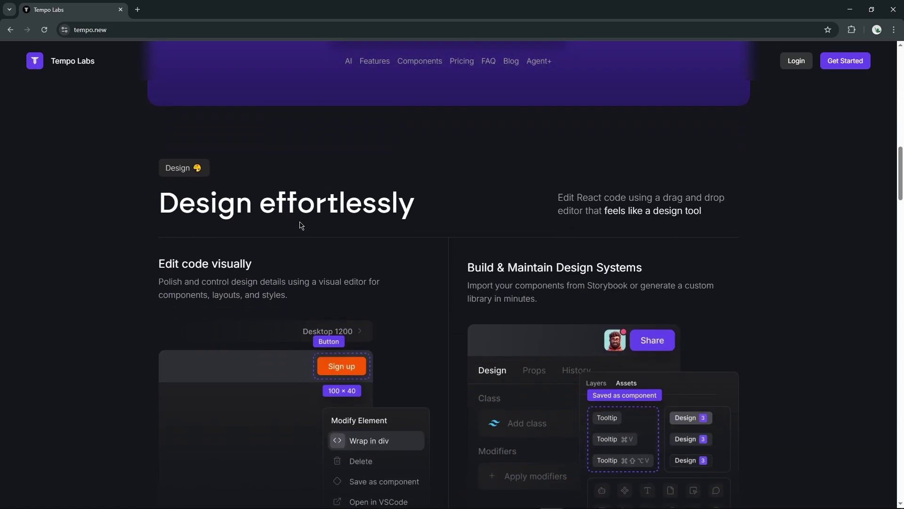
pyautogui.scroll(-1, 288, 237)
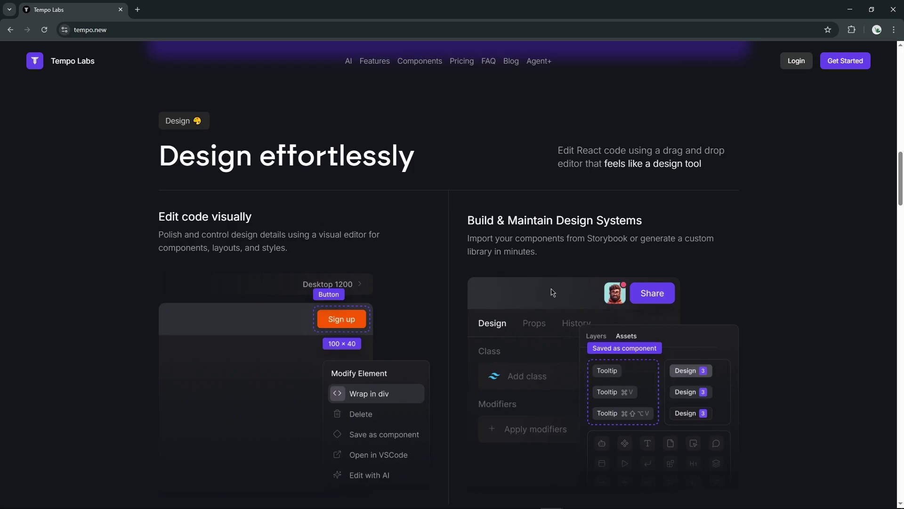
pyautogui.scroll(-3, 473, 261)
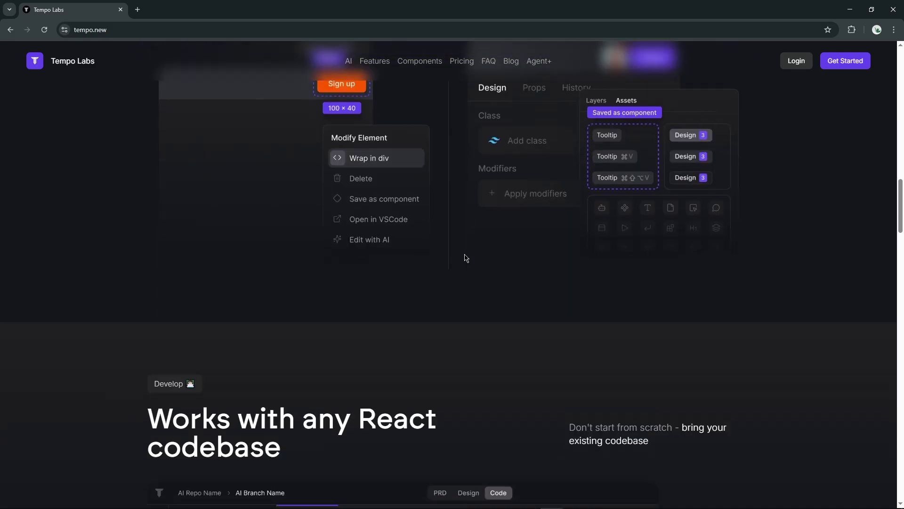
pyautogui.scroll(-2, 261, 272)
pyautogui.scroll(-1, 240, 268)
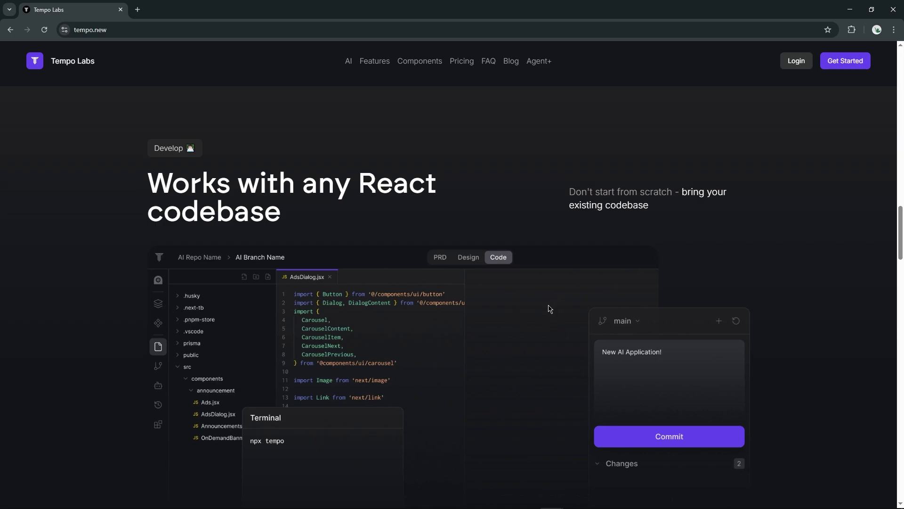
pyautogui.scroll(-3, 516, 260)
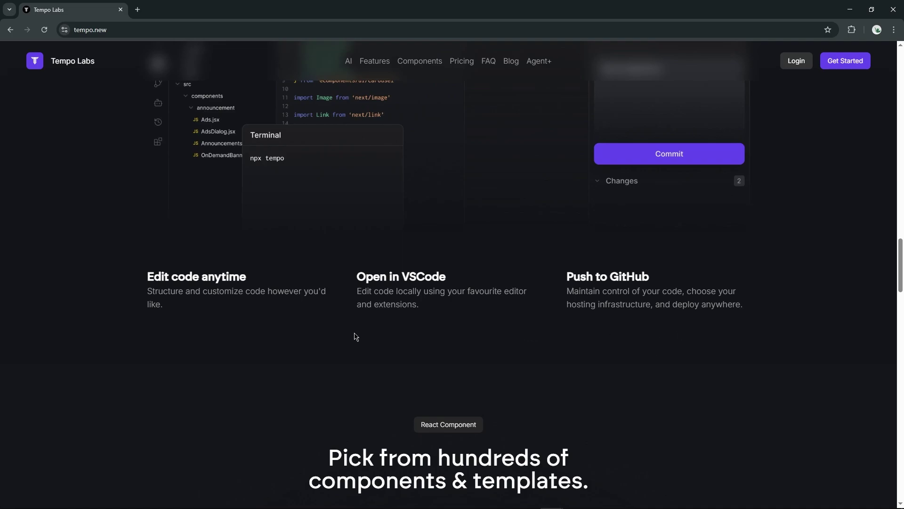
pyautogui.scroll(-3, 369, 346)
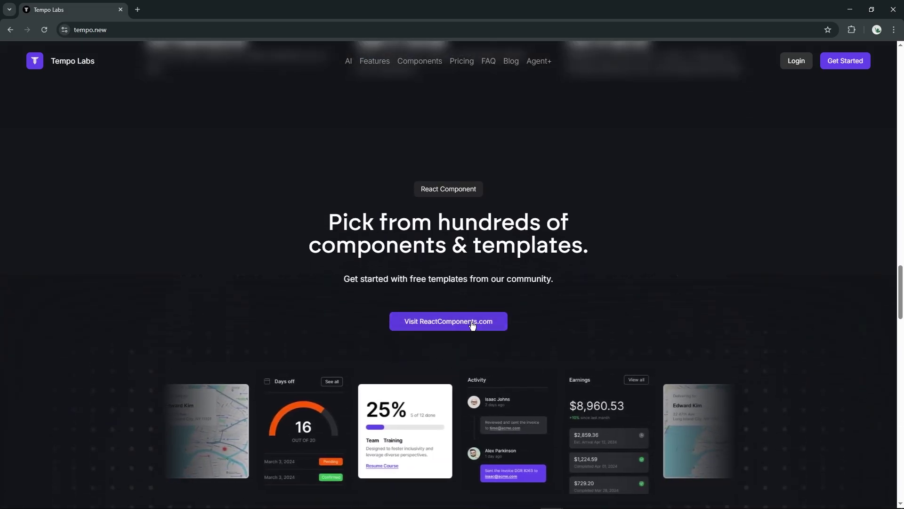
# Visit ReactComponents.com and preview the Use Animated Text component, then close it
pyautogui.click(448, 321)
pyautogui.scroll(-2, 236, 264)
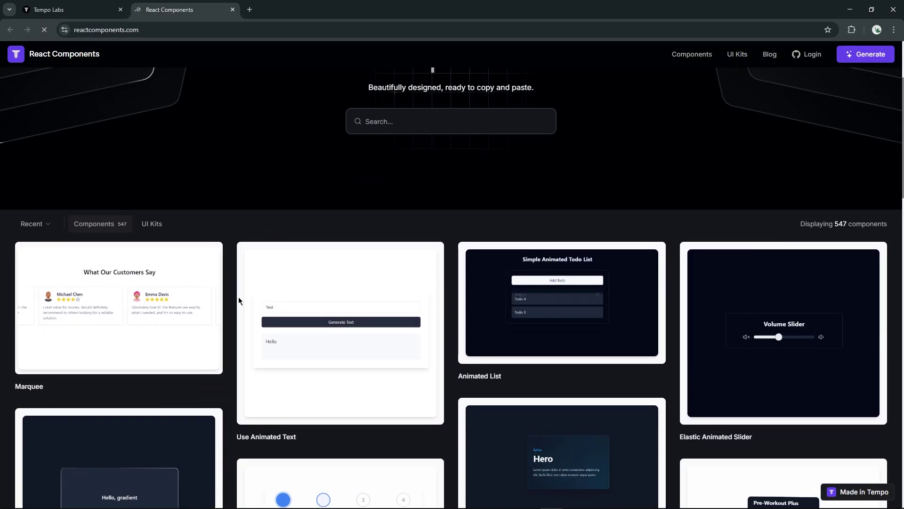
pyautogui.click(343, 306)
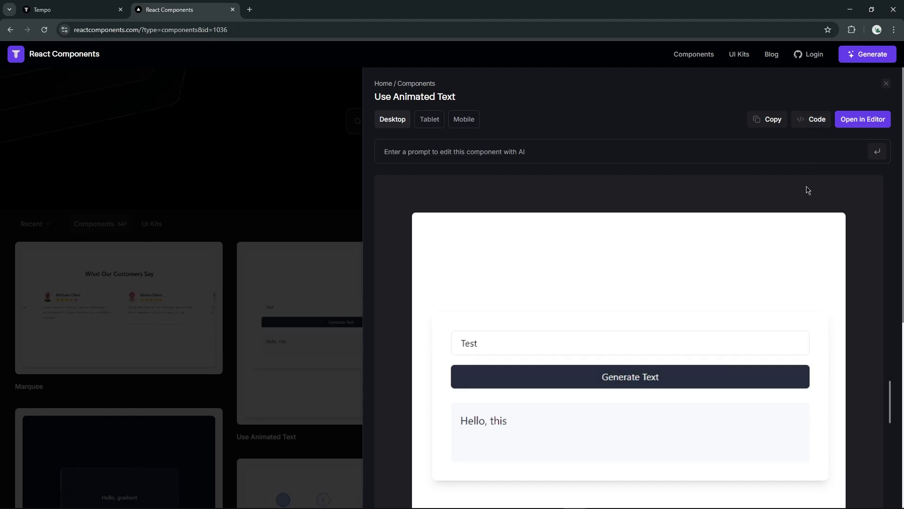
pyautogui.click(885, 84)
# Return to the Tempo homepage tab and browse down past Plans & pricing
pyautogui.click(77, 8)
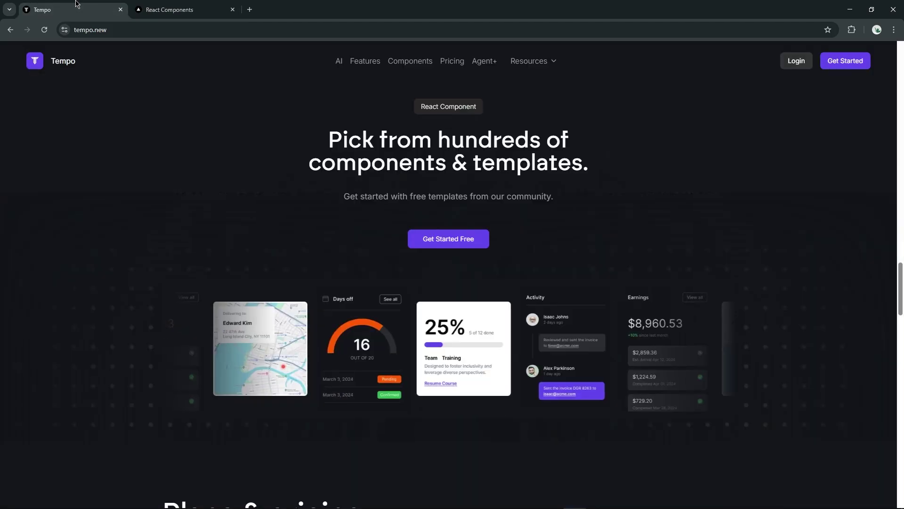
pyautogui.scroll(-2, 283, 262)
pyautogui.scroll(-3, 365, 291)
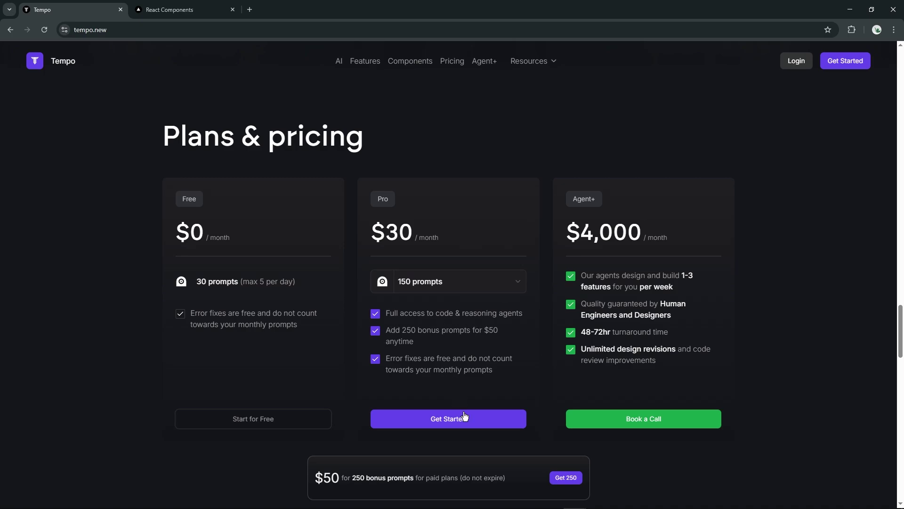
pyautogui.scroll(-2, 641, 364)
pyautogui.scroll(-3, 777, 377)
pyautogui.scroll(-2, 680, 172)
pyautogui.scroll(-3, 330, 299)
pyautogui.scroll(-5, 595, 355)
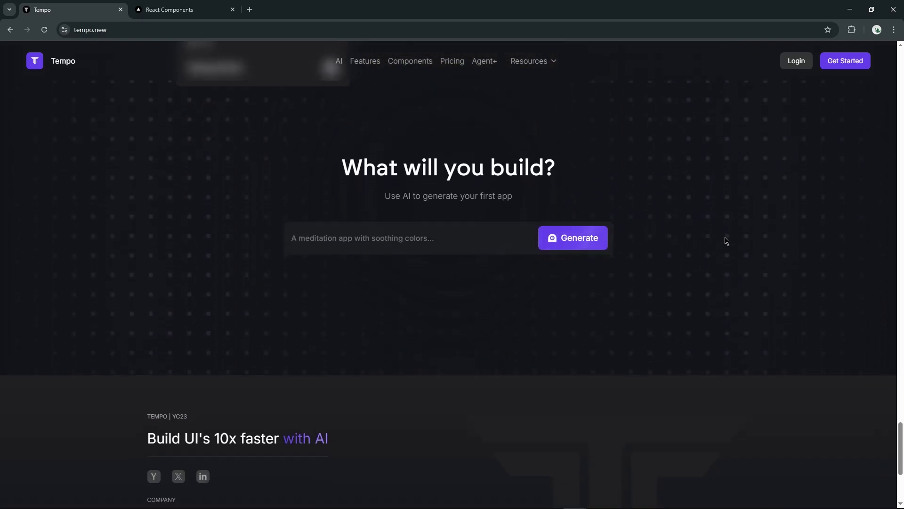
# Sign in to Tempo with GitHub and start a new project
pyautogui.click(846, 62)
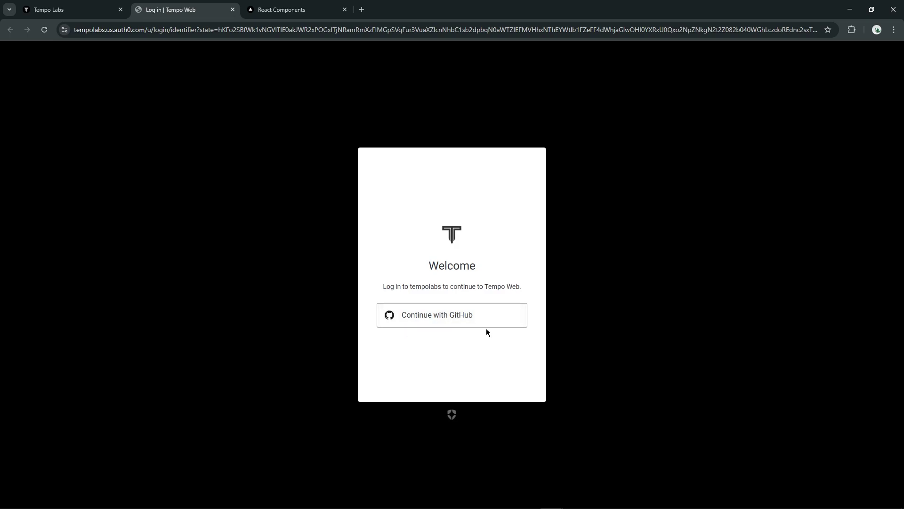
pyautogui.click(490, 321)
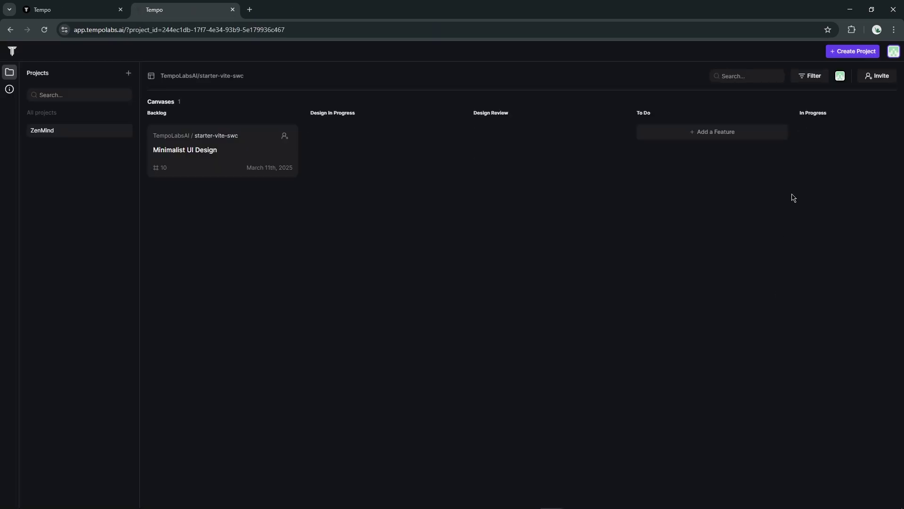
pyautogui.click(856, 51)
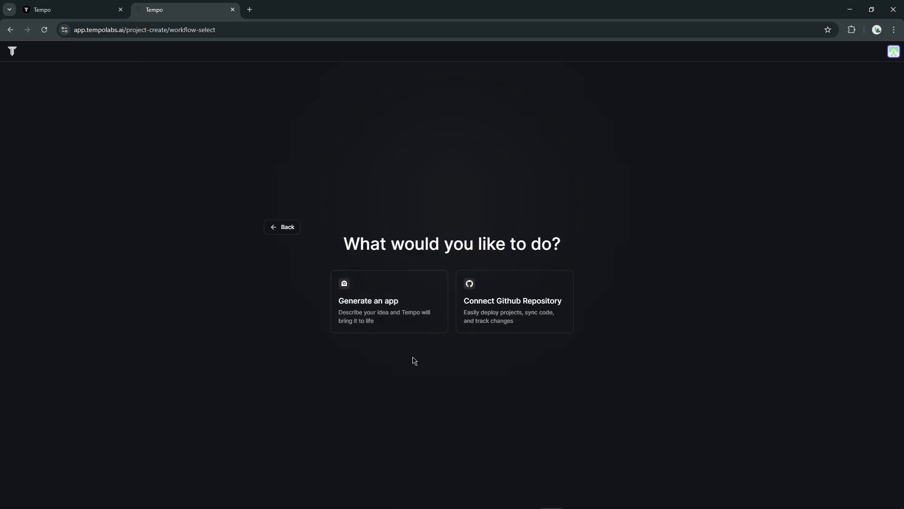
# Generate an app from the description 'create a website for a UI/UX designer'
pyautogui.click(398, 309)
pyautogui.click(386, 234)
pyautogui.write('Create a website for UI/U')
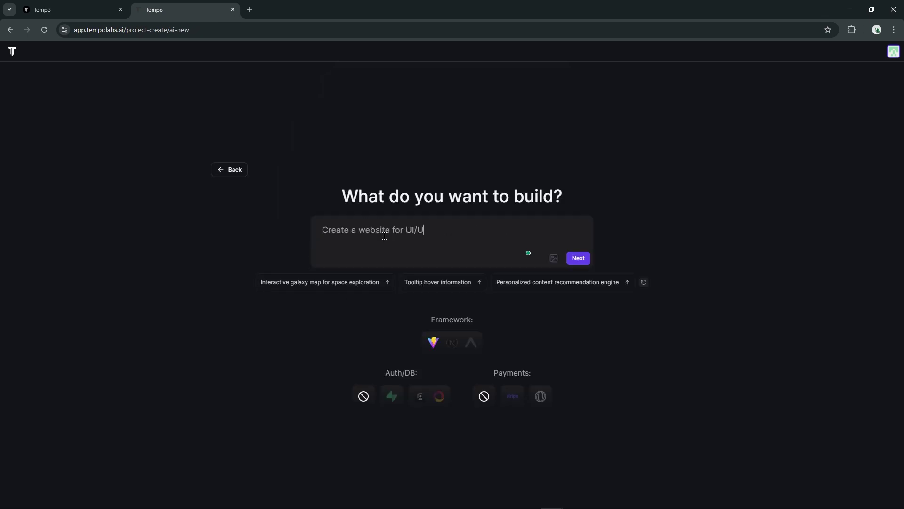
pyautogui.write('X designer')
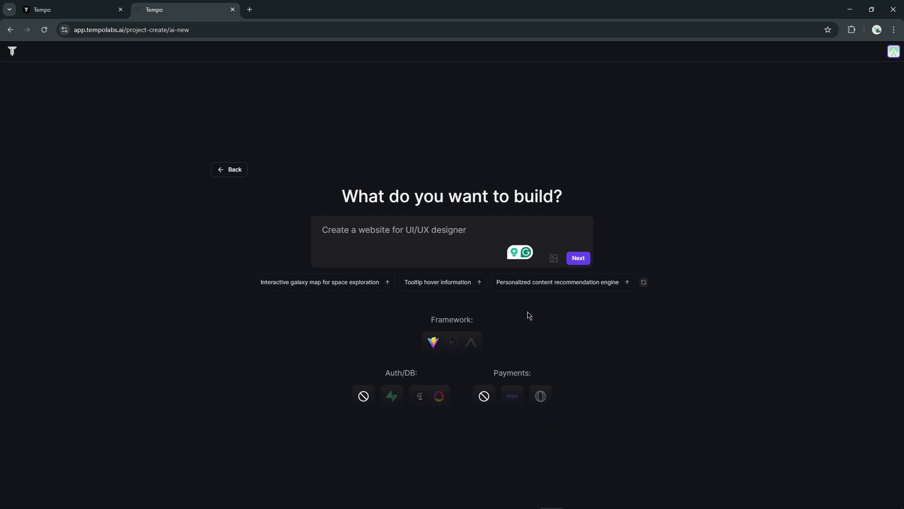
pyautogui.click(579, 257)
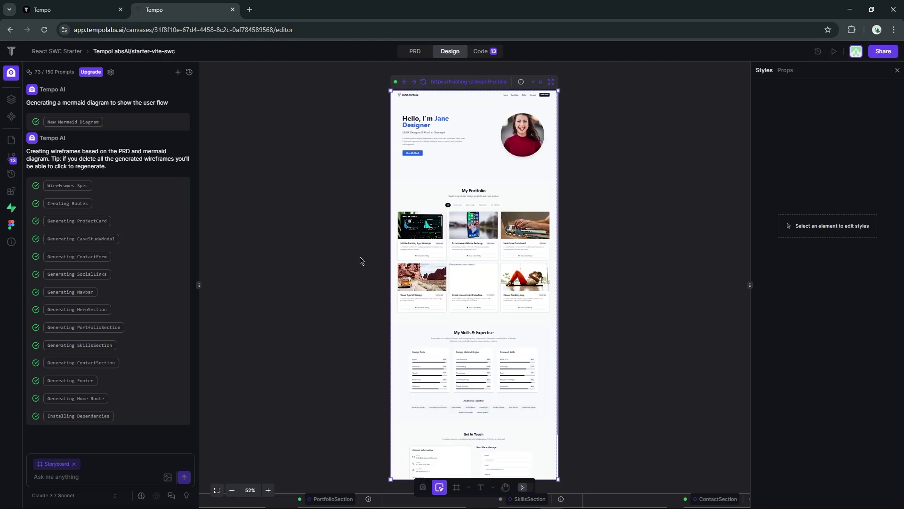
# Review the generated code and PRD, then expand the User Flow diagram to full size
pyautogui.click(355, 208)
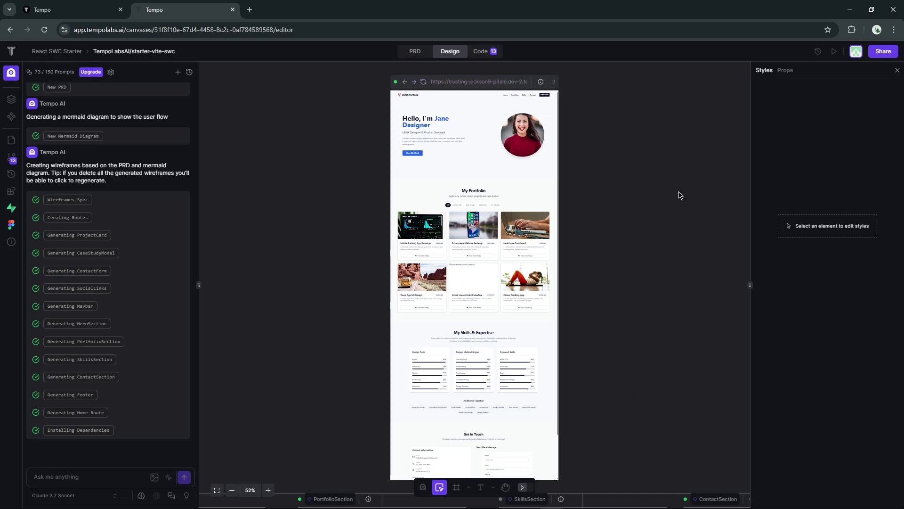
pyautogui.click(484, 54)
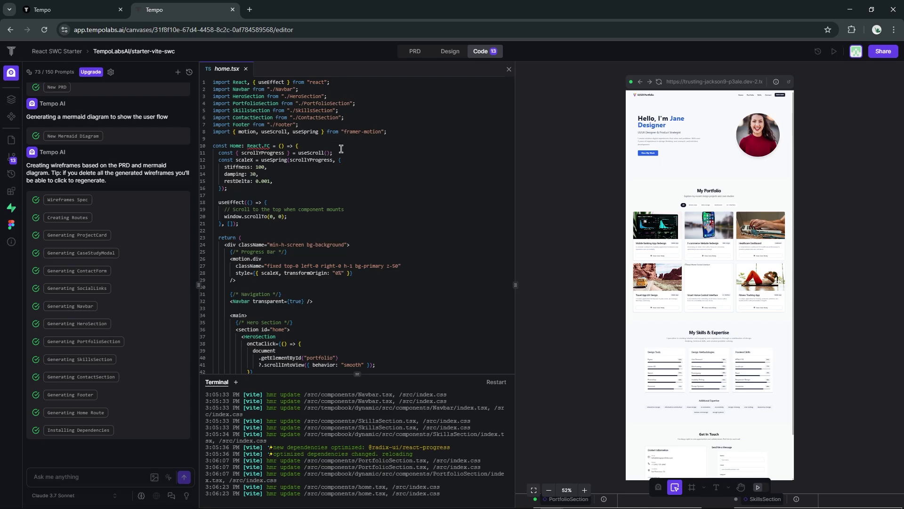
pyautogui.click(415, 53)
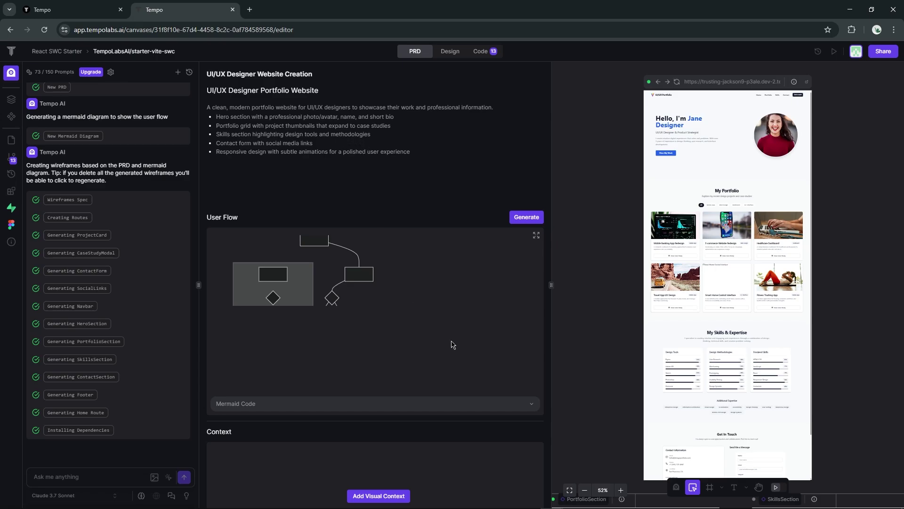
pyautogui.click(536, 236)
pyautogui.scroll(-3, 487, 311)
pyautogui.scroll(-2, 487, 310)
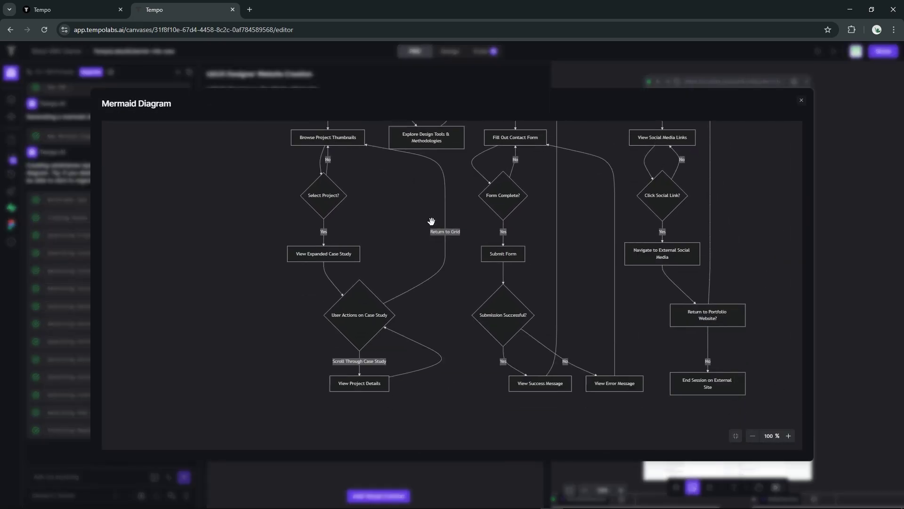
pyautogui.scroll(5, 472, 234)
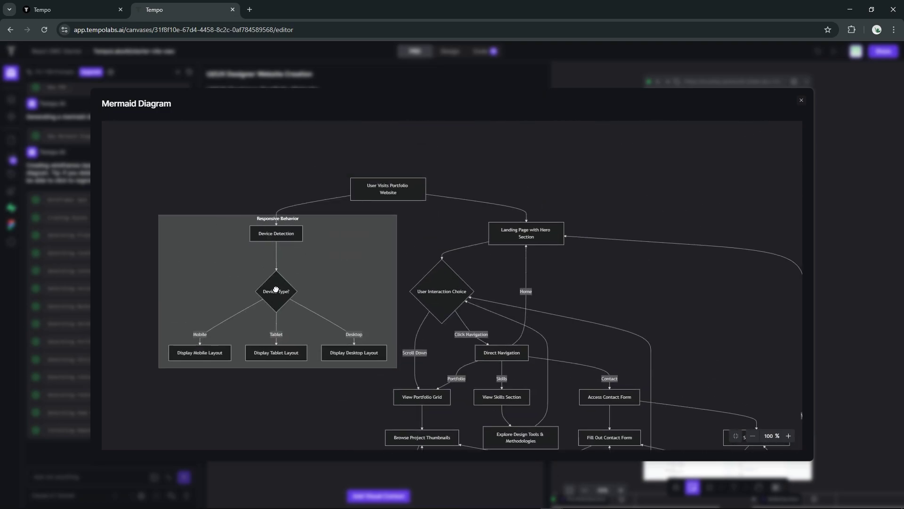
# Close the diagram and keep Claude 3.7 Sonnet as the prompt model
pyautogui.click(802, 100)
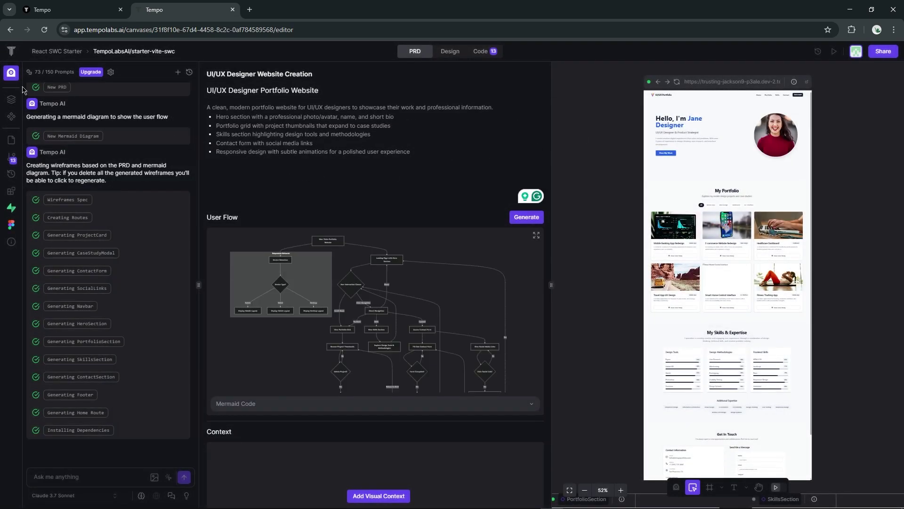
pyautogui.click(81, 477)
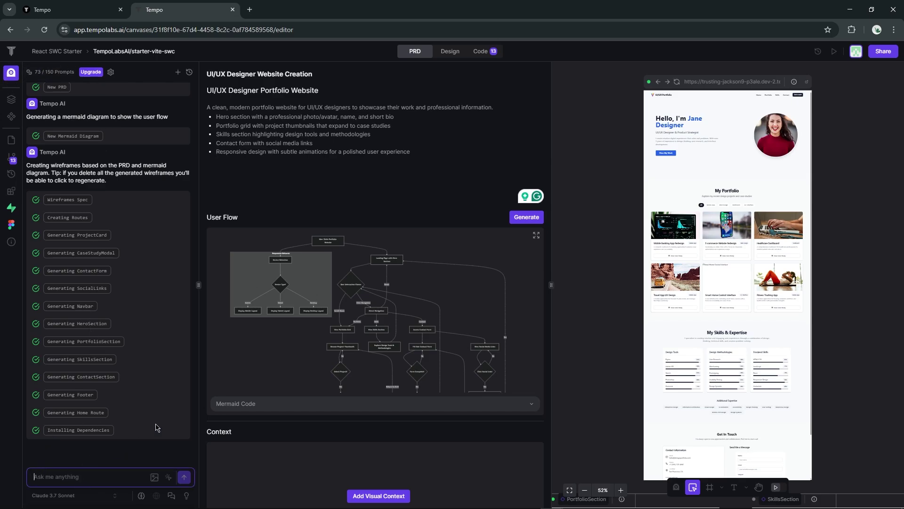
pyautogui.click(106, 495)
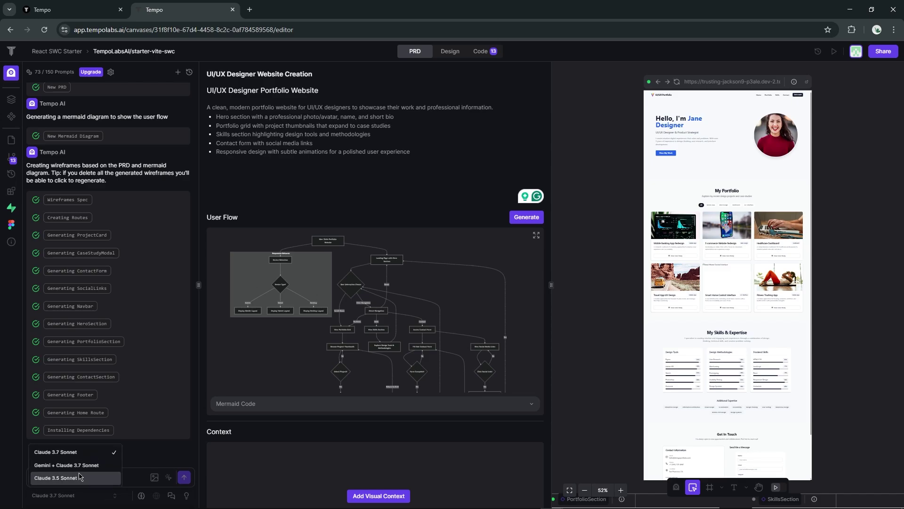
pyautogui.click(140, 457)
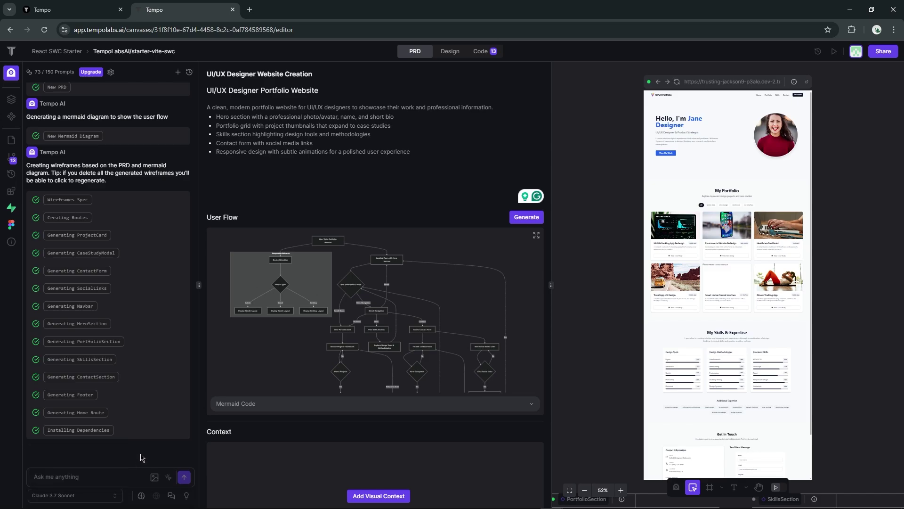
# In the Design editor, select the hero heading and subtitle via Layers, then go to Assets
pyautogui.click(11, 99)
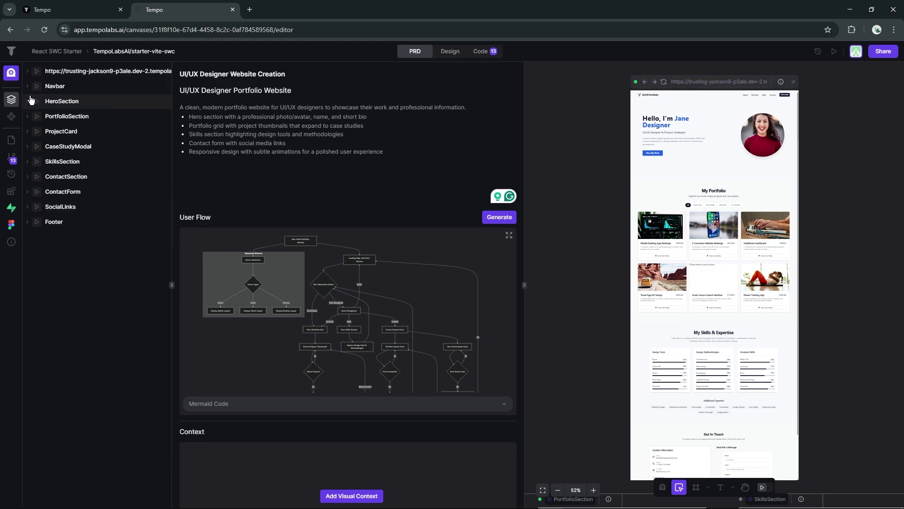
pyautogui.click(451, 52)
pyautogui.scroll(5, 425, 103)
pyautogui.click(404, 122)
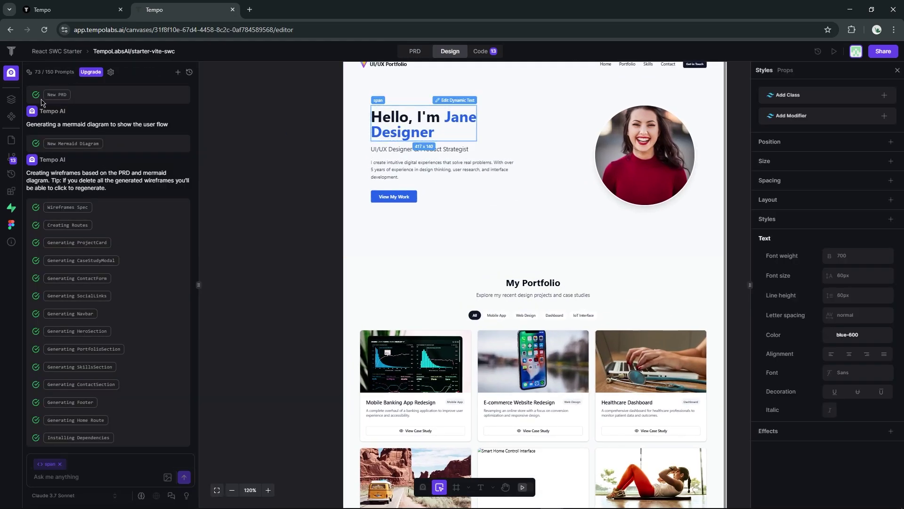
pyautogui.click(11, 99)
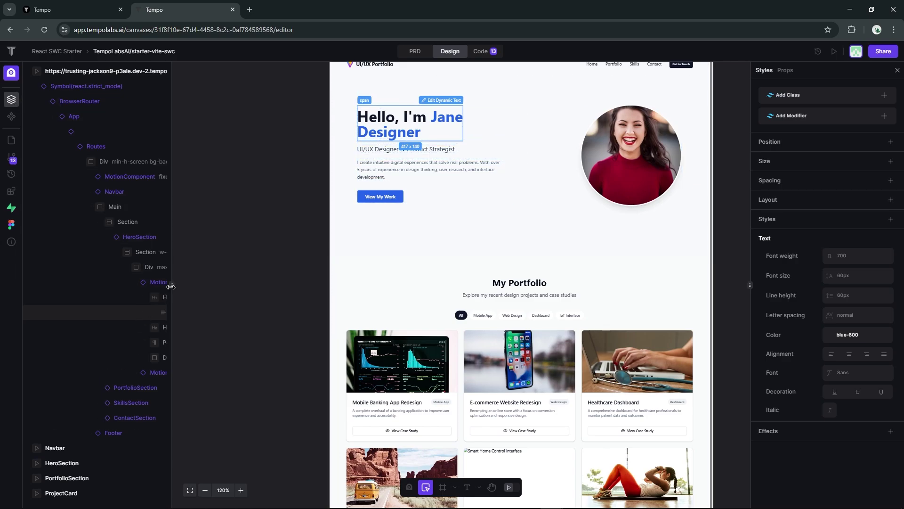
pyautogui.moveTo(170, 286); pyautogui.dragTo(274, 287)
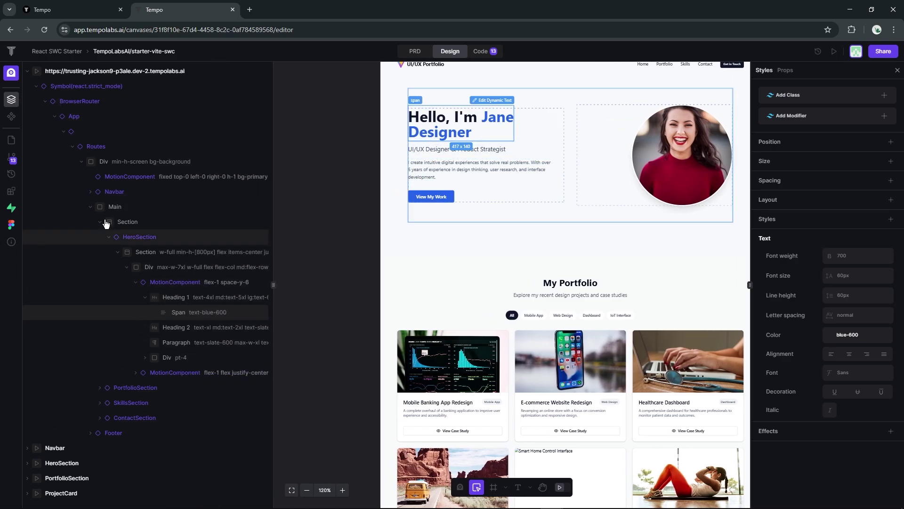
pyautogui.click(193, 327)
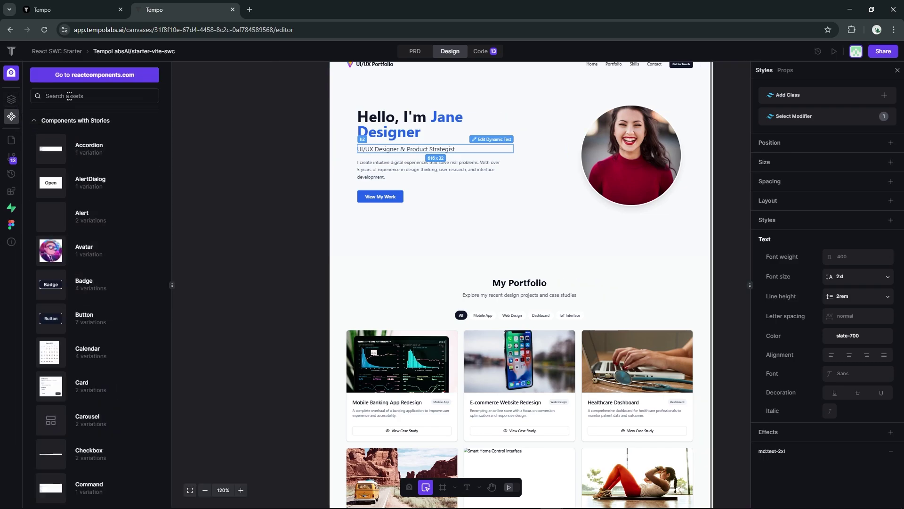
pyautogui.click(93, 95)
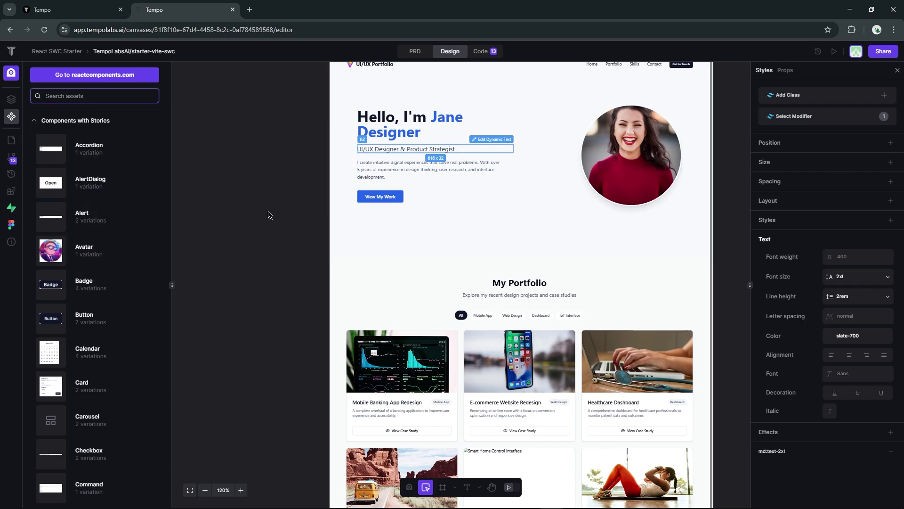
# View index.html, package.json and tempo.config.json in the code file selector
pyautogui.click(10, 139)
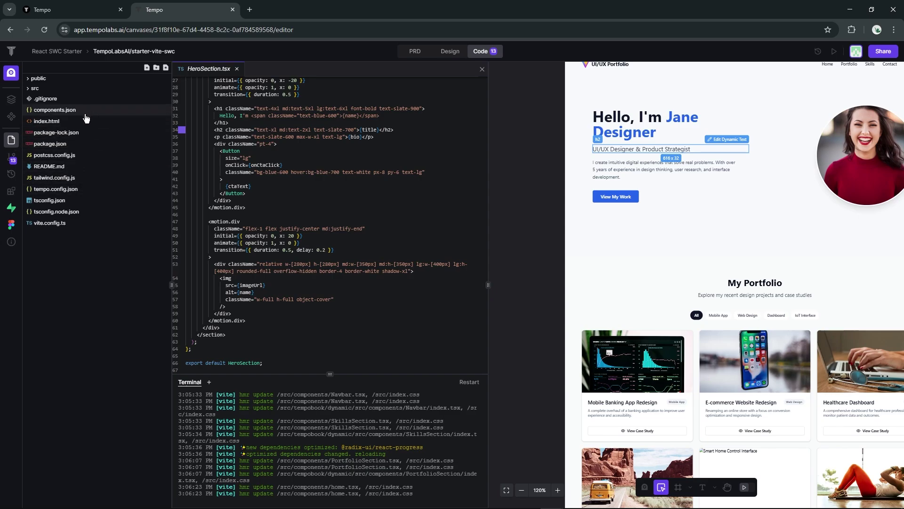
pyautogui.click(84, 121)
pyautogui.click(84, 145)
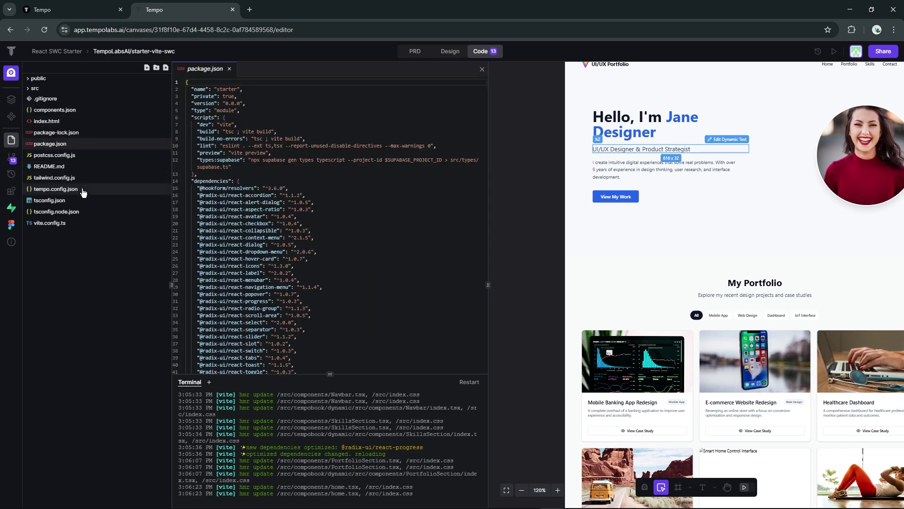
pyautogui.click(83, 188)
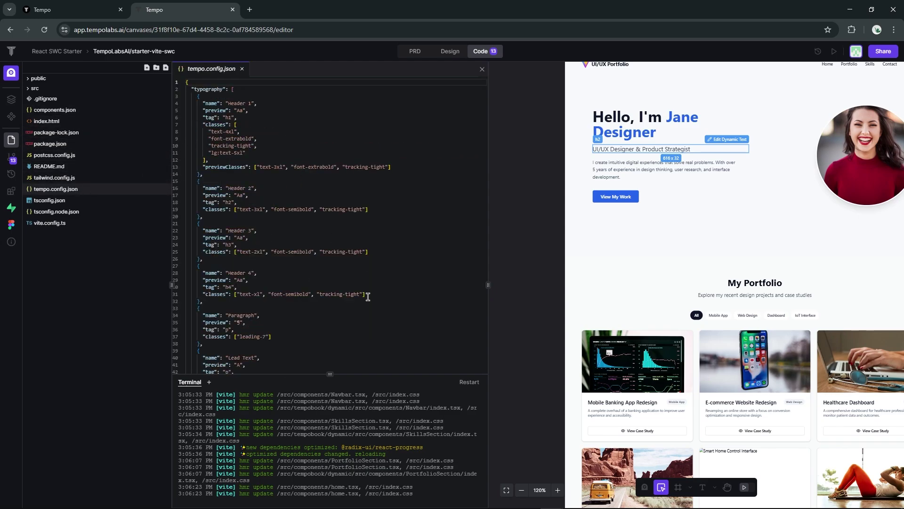
# Review the Changes and History panels, then show the Supabase panel (Not Connected)
pyautogui.click(13, 158)
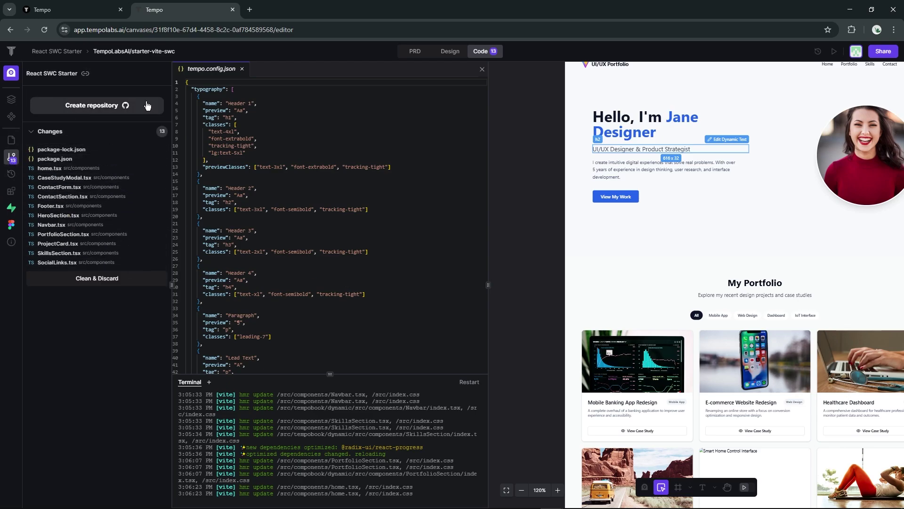
pyautogui.click(11, 175)
pyautogui.moveTo(96, 277)
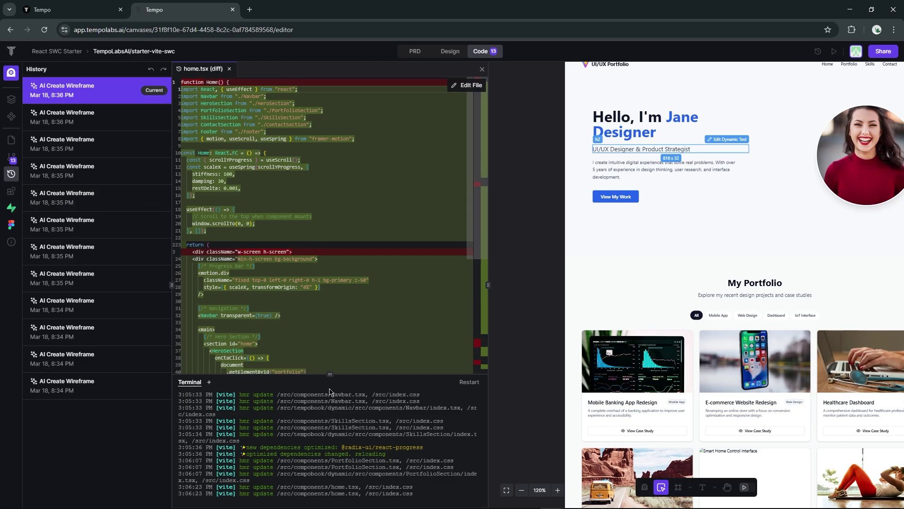
pyautogui.scroll(-1, 319, 313)
pyautogui.scroll(1, 293, 231)
pyautogui.click(11, 206)
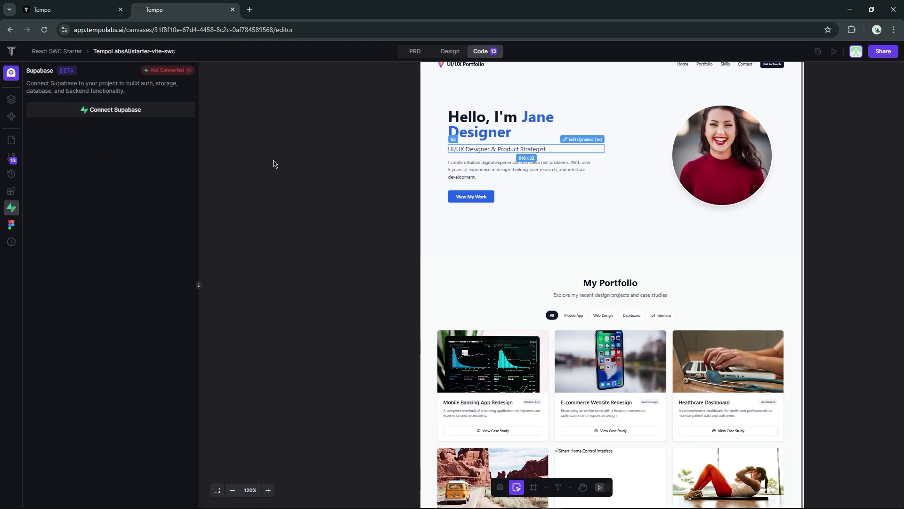
# View Tempo's Figma-to-Code plugin page and return to the Tempo editor tab
pyautogui.click(10, 225)
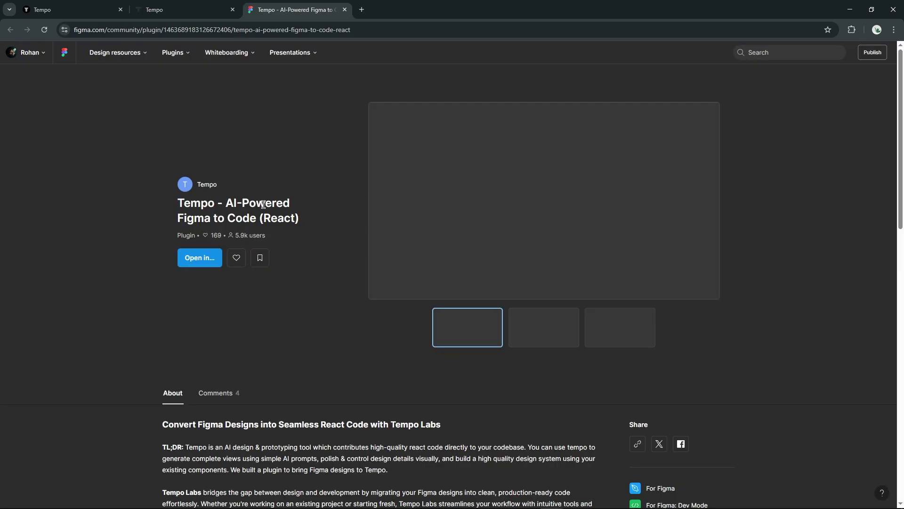
pyautogui.scroll(-1, 330, 256)
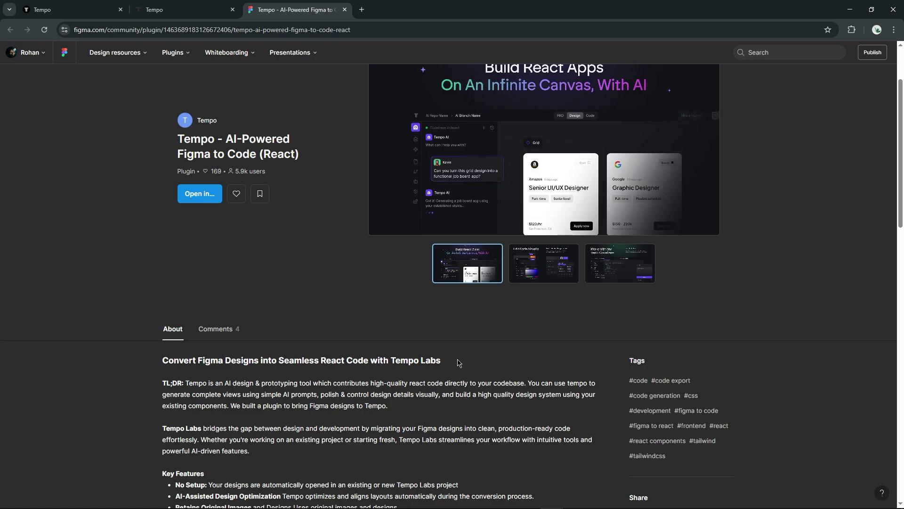
pyautogui.click(177, 11)
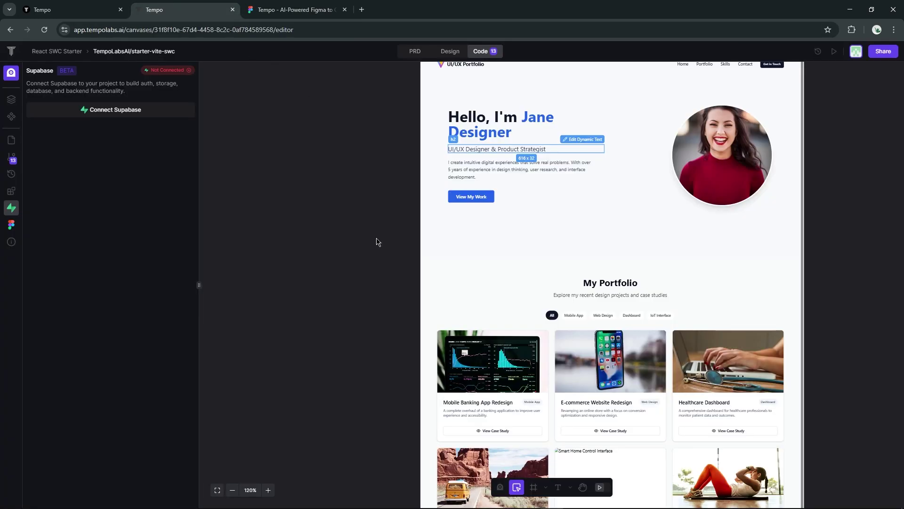
# On the deployed site, filter projects by Mobile App, Web Design, then All
pyautogui.click(450, 52)
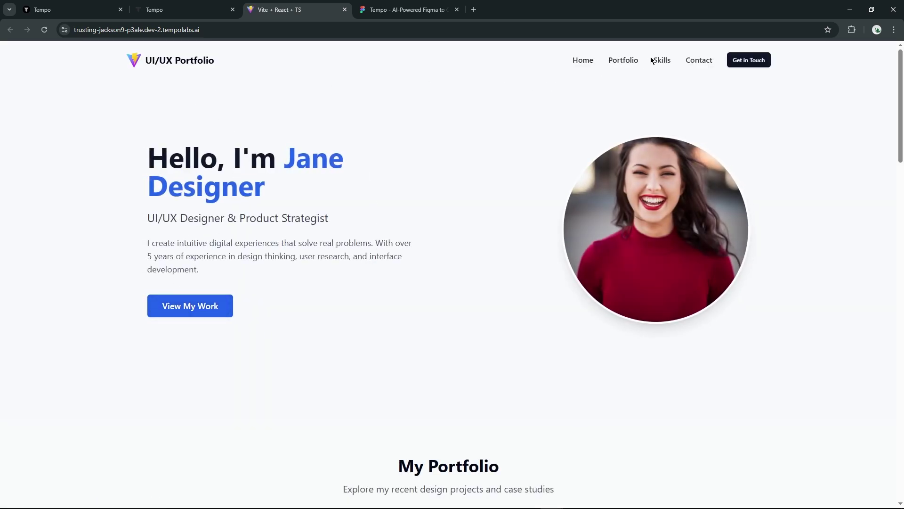
pyautogui.scroll(-5, 367, 235)
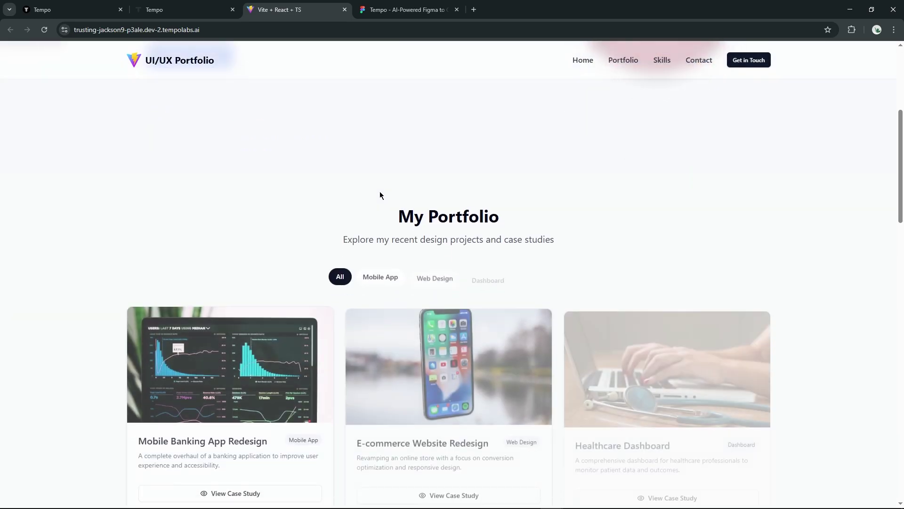
pyautogui.scroll(2, 304, 241)
pyautogui.click(383, 245)
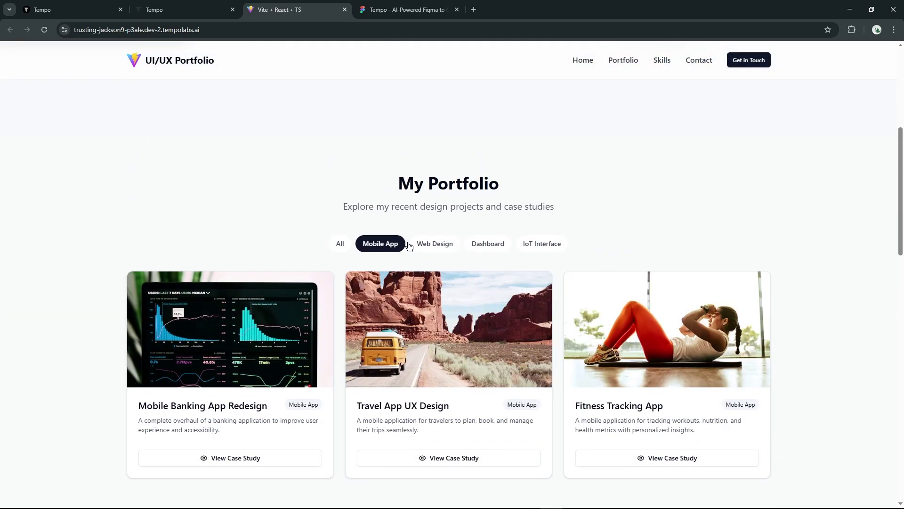
pyautogui.click(427, 244)
pyautogui.scroll(-1, 427, 245)
pyautogui.click(340, 150)
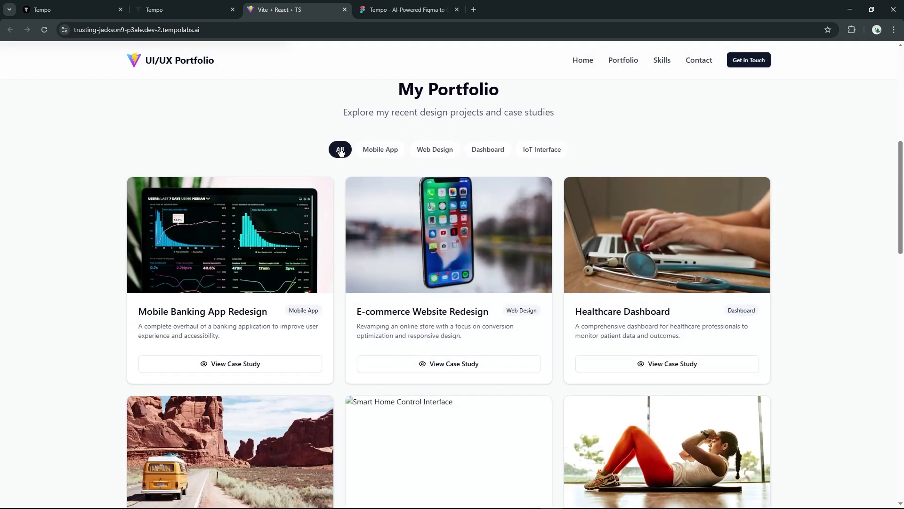
# Browse the Mobile Banking App Redesign case study carousel and close it
pyautogui.click(238, 366)
pyautogui.scroll(-2, 505, 285)
pyautogui.scroll(2, 505, 285)
pyautogui.click(627, 327)
pyautogui.click(628, 327)
pyautogui.scroll(-1, 367, 270)
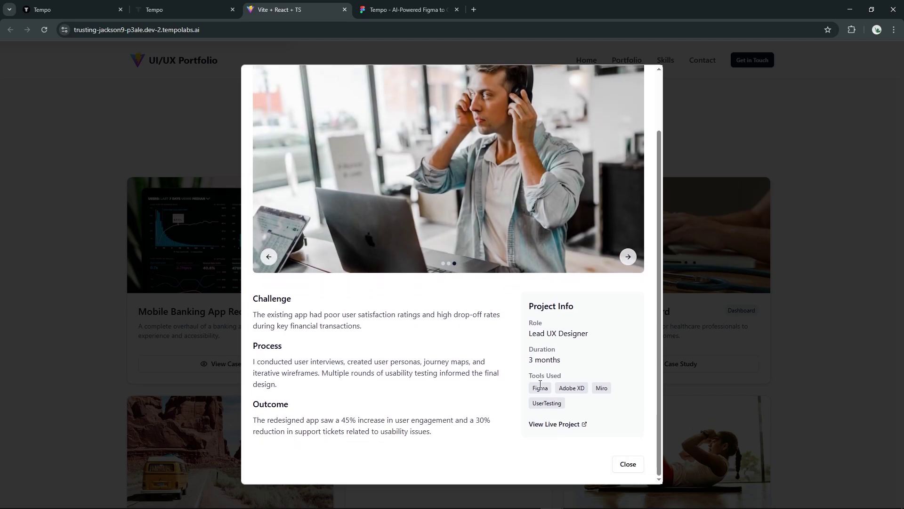
pyautogui.scroll(1, 539, 386)
pyautogui.scroll(-1, 573, 177)
pyautogui.click(626, 460)
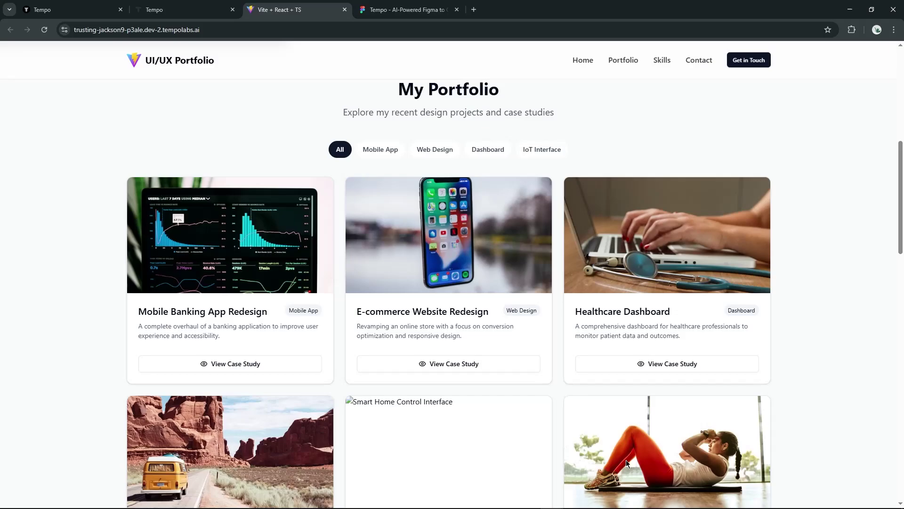
# Browse the E-commerce Website Redesign case study gallery and close it
pyautogui.click(452, 364)
pyautogui.scroll(-1, 449, 305)
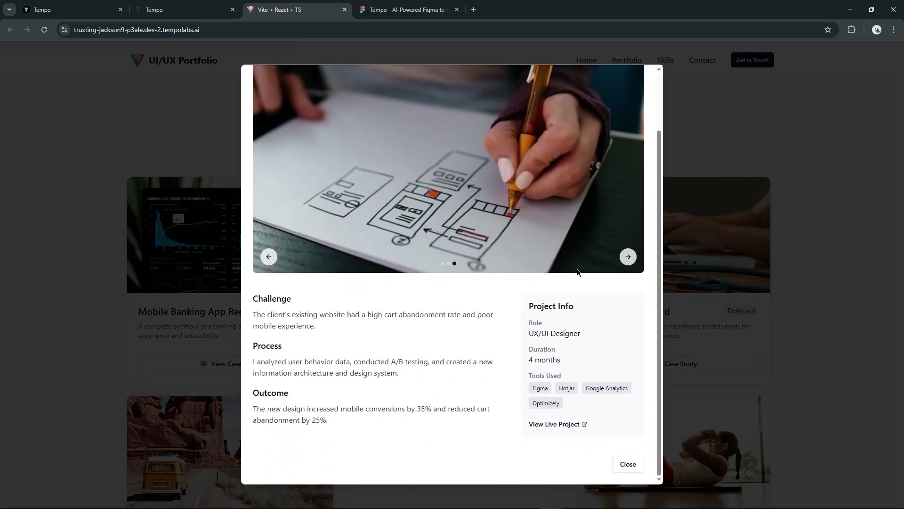
pyautogui.click(268, 257)
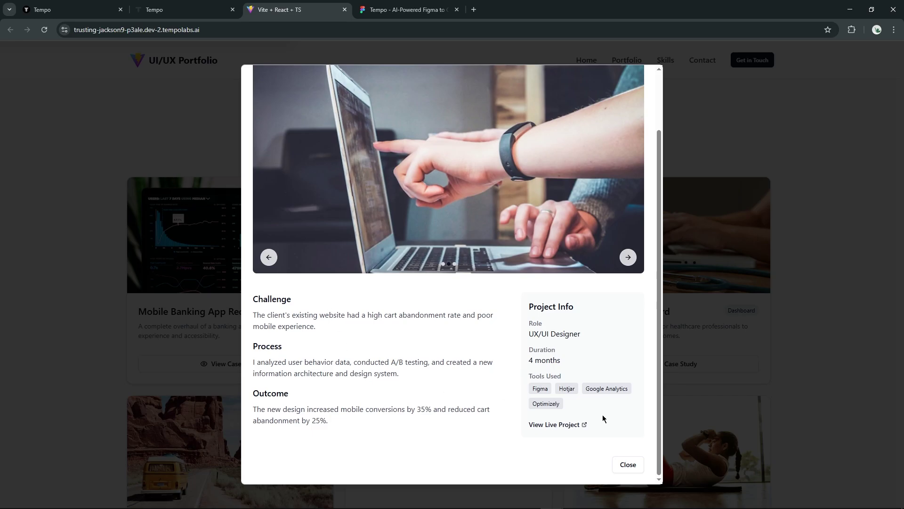
pyautogui.click(629, 464)
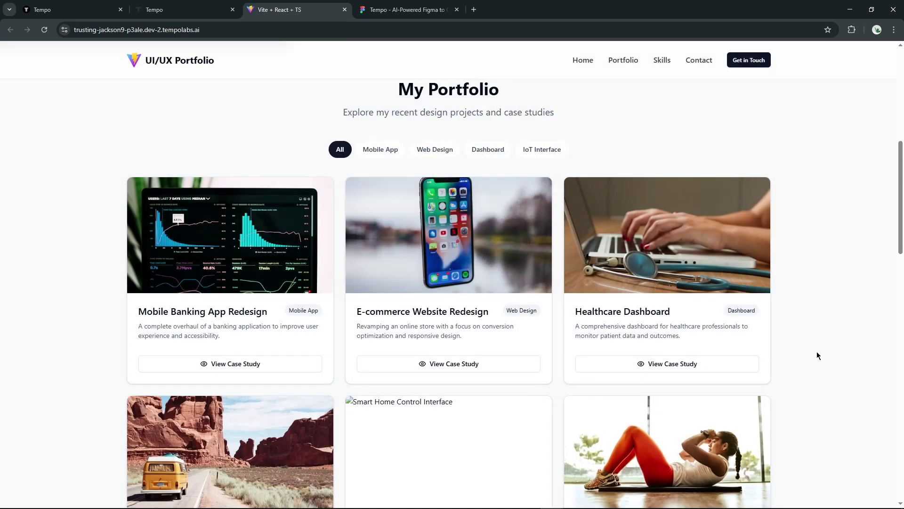
pyautogui.scroll(-3, 806, 347)
pyautogui.scroll(-3, 488, 257)
pyautogui.scroll(-1, 375, 300)
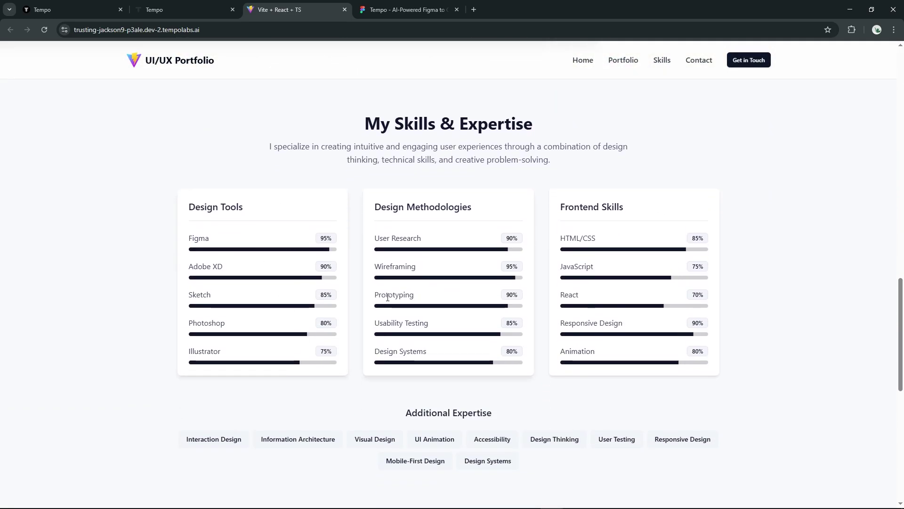
pyautogui.scroll(-1, 310, 302)
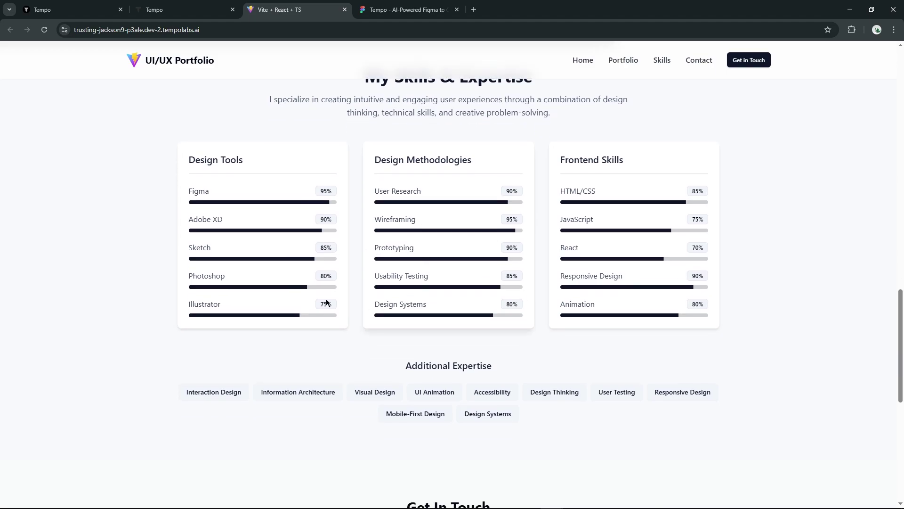
pyautogui.scroll(-2, 311, 299)
pyautogui.scroll(-3, 441, 309)
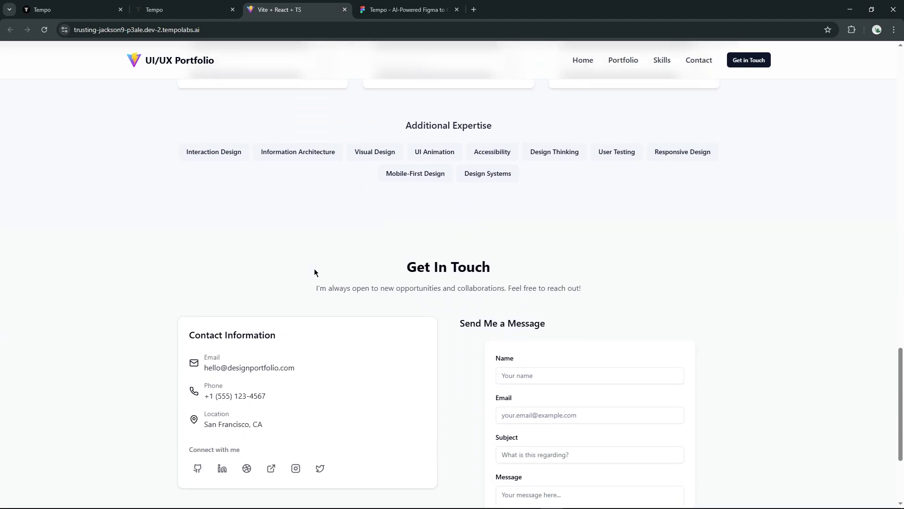
pyautogui.scroll(-3, 313, 269)
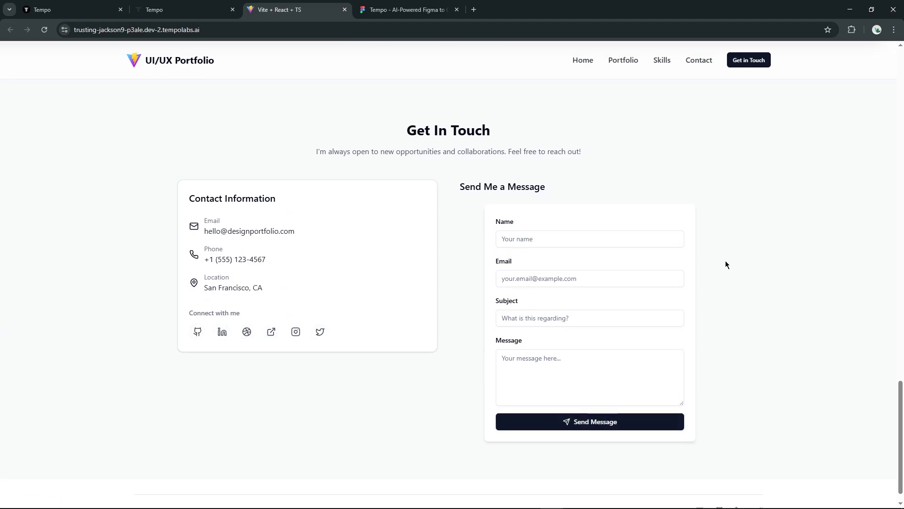
pyautogui.scroll(3, 671, 162)
# Jump through Portfolio, Skills and Contact via the navbar, ending back at Home
pyautogui.click(614, 61)
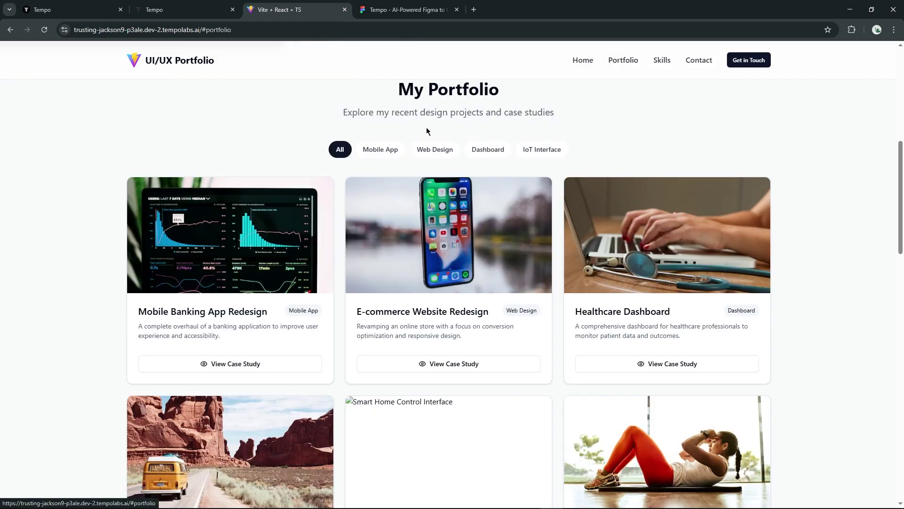
pyautogui.click(662, 60)
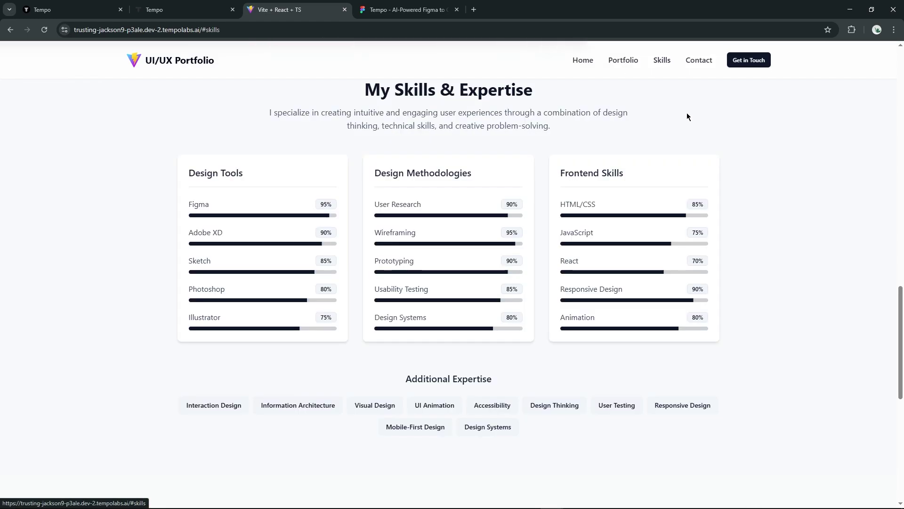
pyautogui.click(699, 60)
pyautogui.click(584, 61)
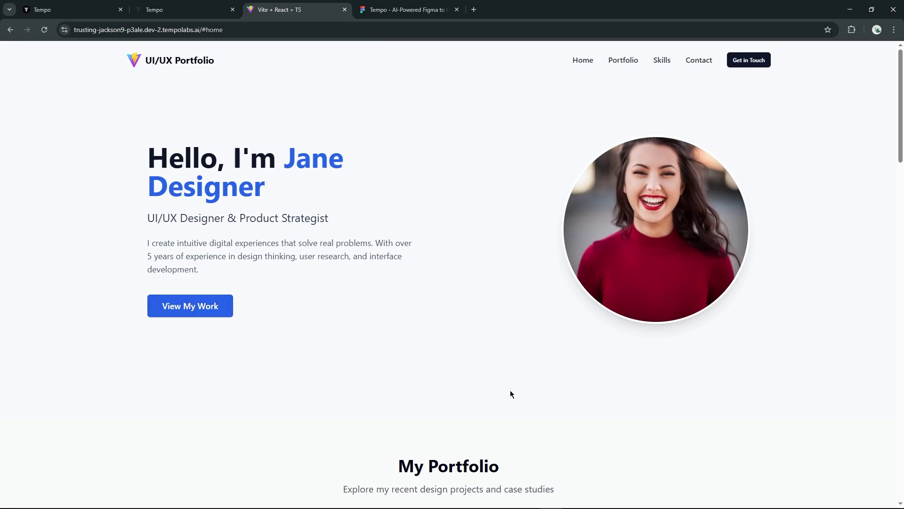
pyautogui.scroll(-1, 509, 389)
pyautogui.scroll(1, 509, 363)
# Give the 'Hello, I'm Jane Designer' hero heading a line height of leading-5
pyautogui.click(173, 9)
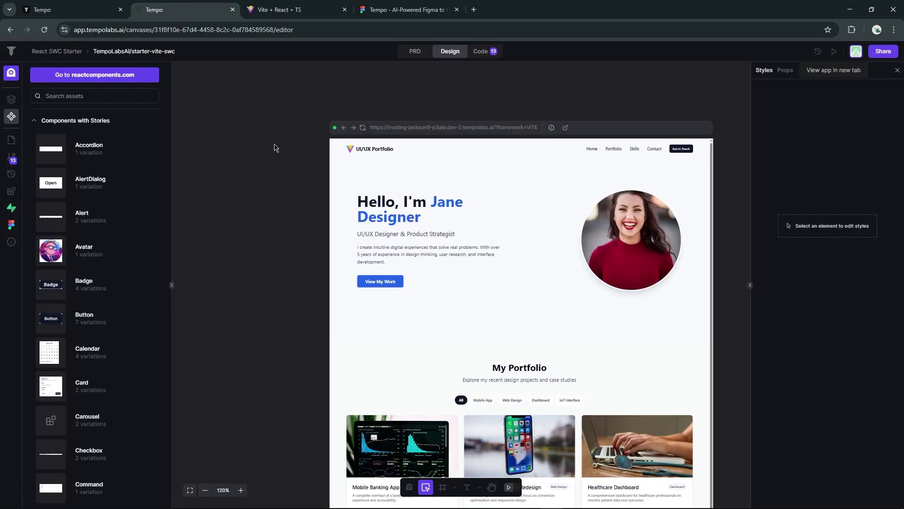
pyautogui.hotkey('shift', '1')
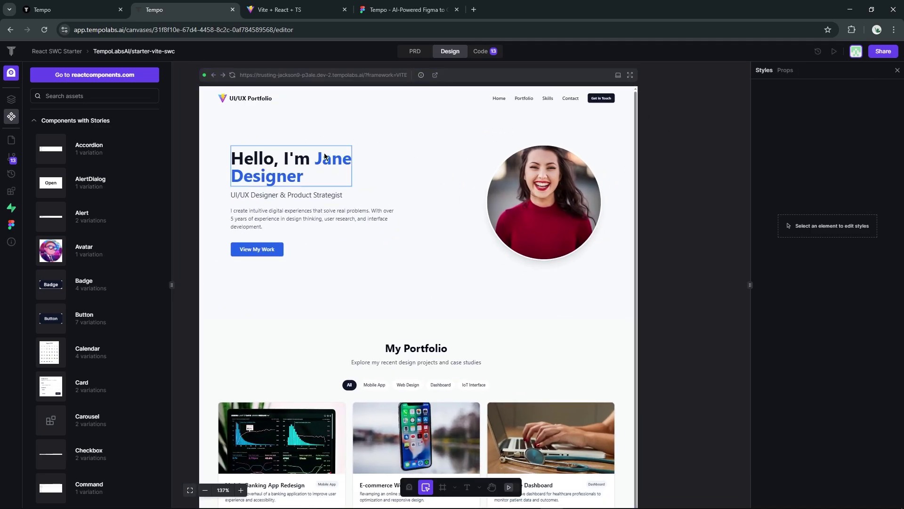
pyautogui.click(283, 165)
pyautogui.scroll(2, 283, 165)
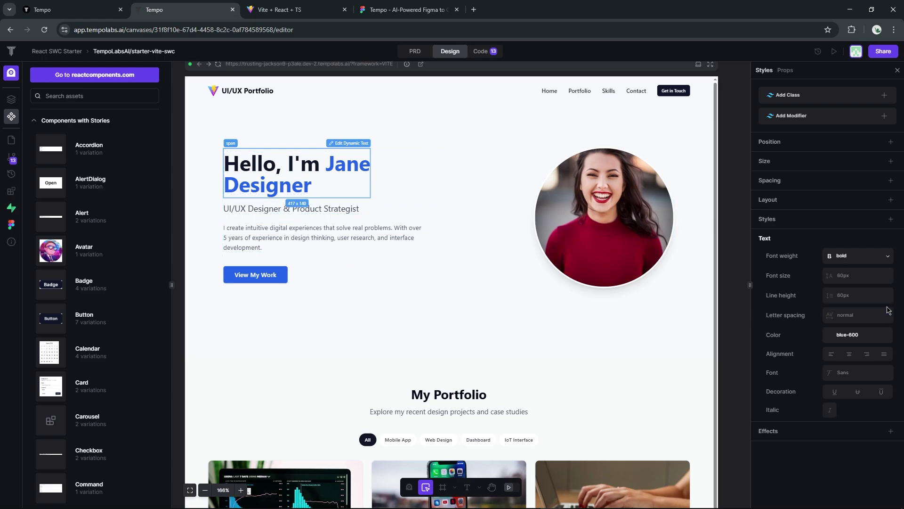
pyautogui.click(868, 294)
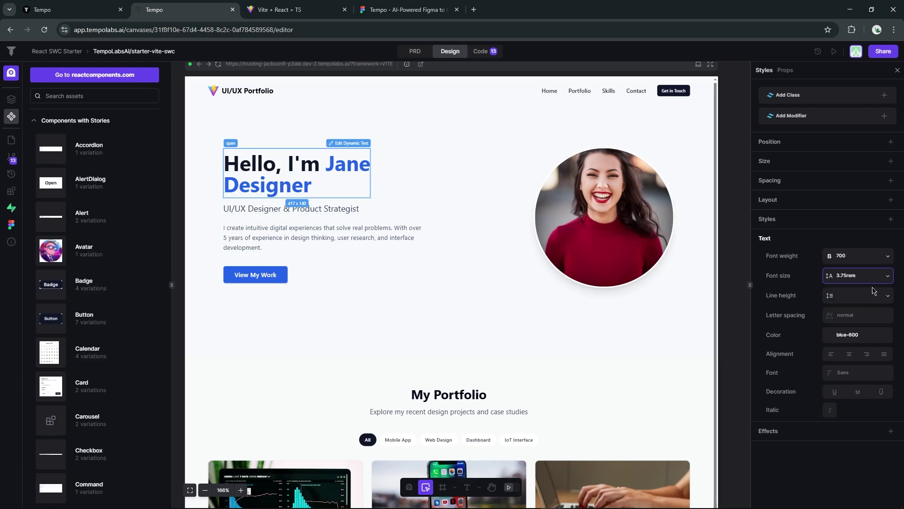
pyautogui.click(855, 296)
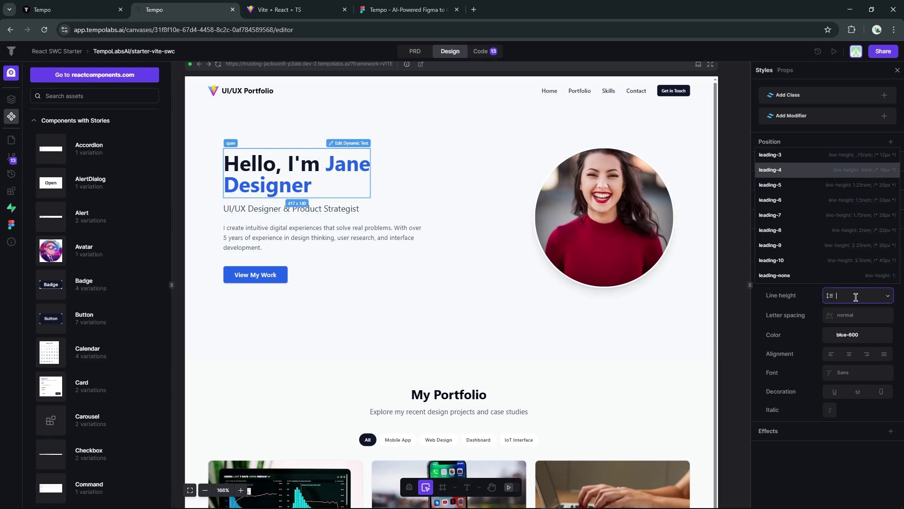
pyautogui.click(843, 186)
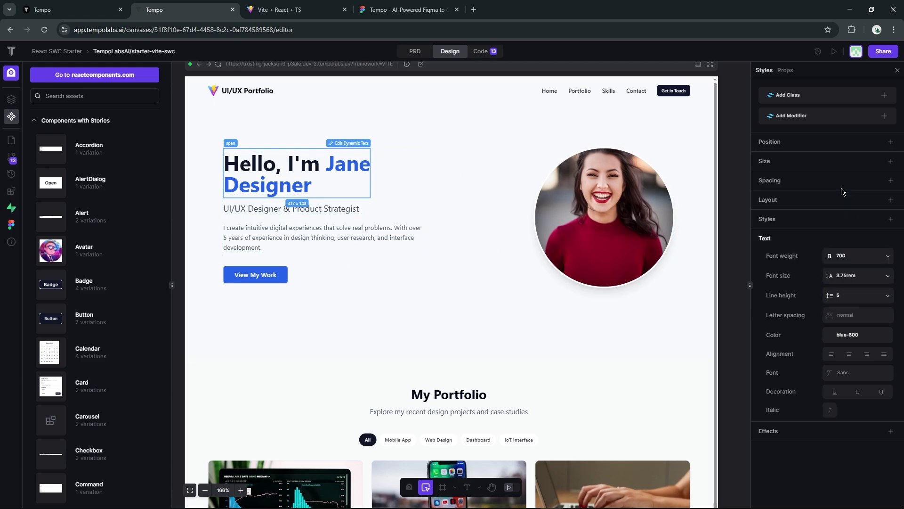
# Recolour the heading's name text to a dark crimson via the colour picker
pyautogui.click(830, 336)
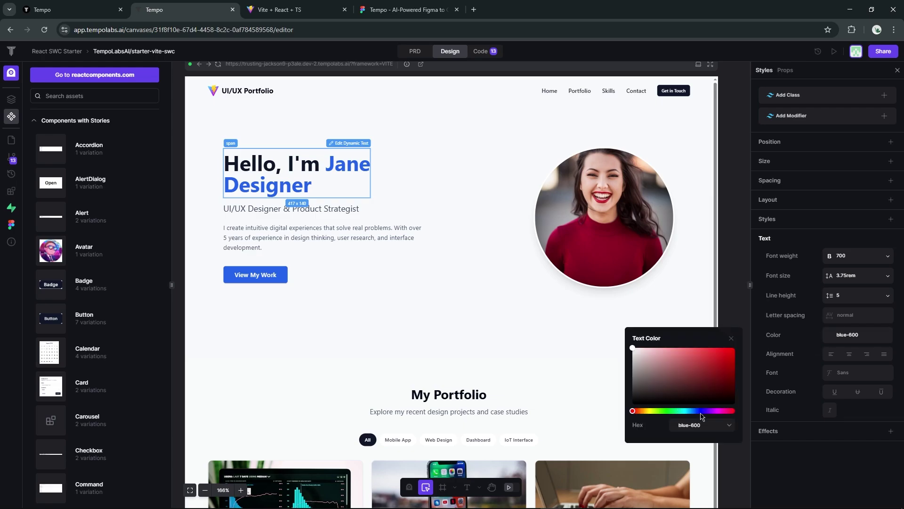
pyautogui.moveTo(680, 408); pyautogui.dragTo(729, 410)
pyautogui.moveTo(696, 386)
pyautogui.mouseDown()
pyautogui.moveTo(727, 356)
pyautogui.moveTo(735, 368)
pyautogui.mouseUp()
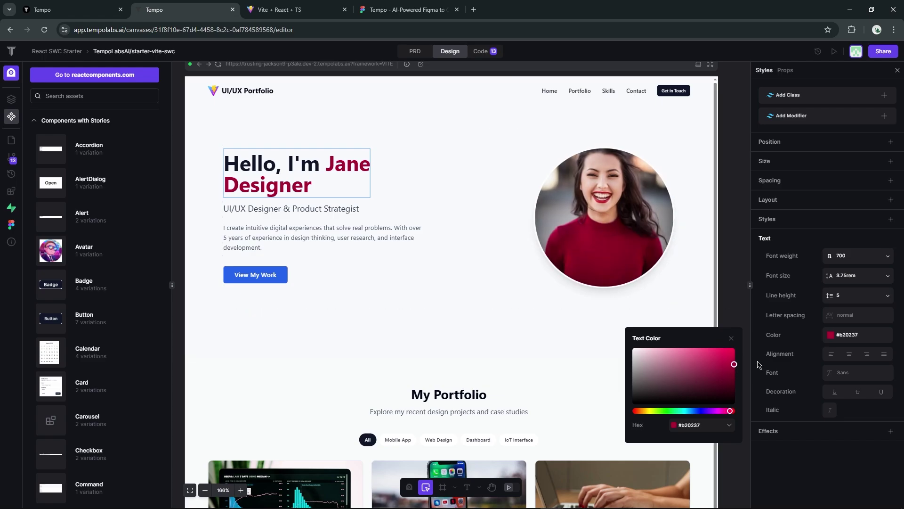
pyautogui.click(738, 343)
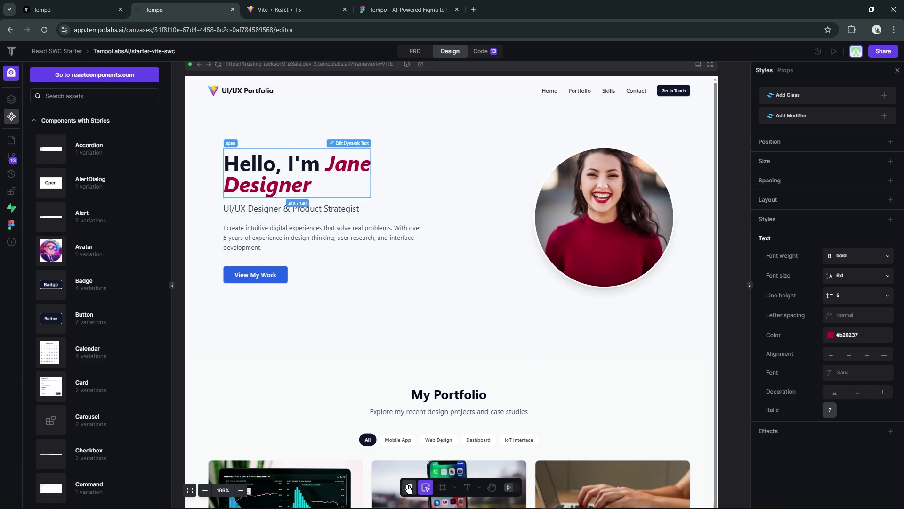
# Have Tempo AI rename the hero heading to 'Hello, I'm Jane Johnshon'
pyautogui.click(409, 487)
pyautogui.write('c')
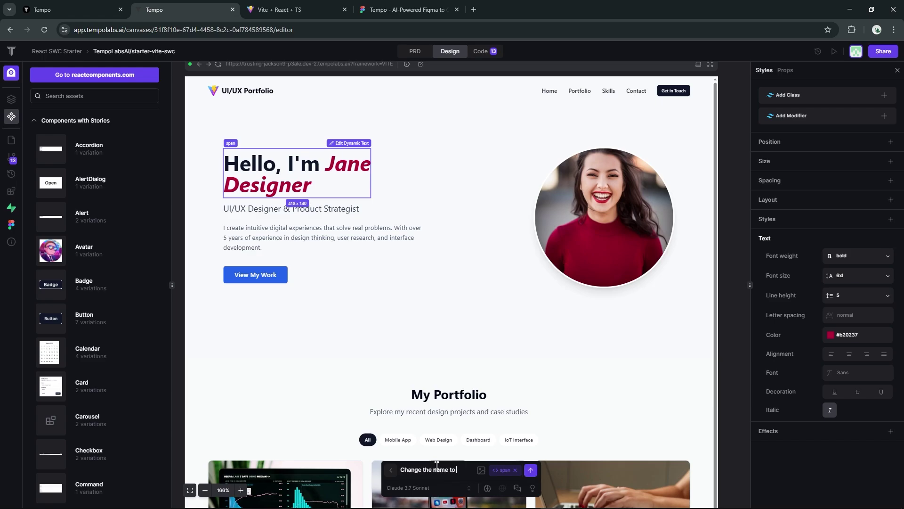
pyautogui.write('"Jane Johnshon"')
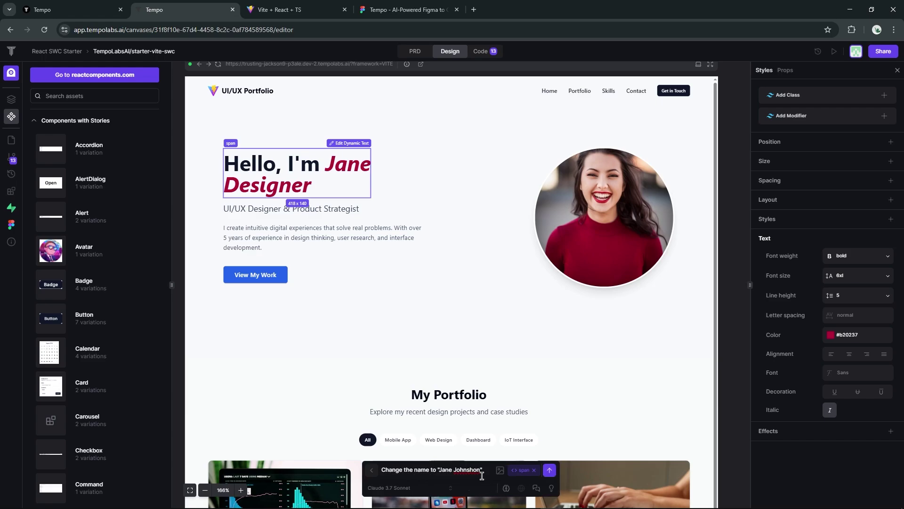
pyautogui.click(550, 471)
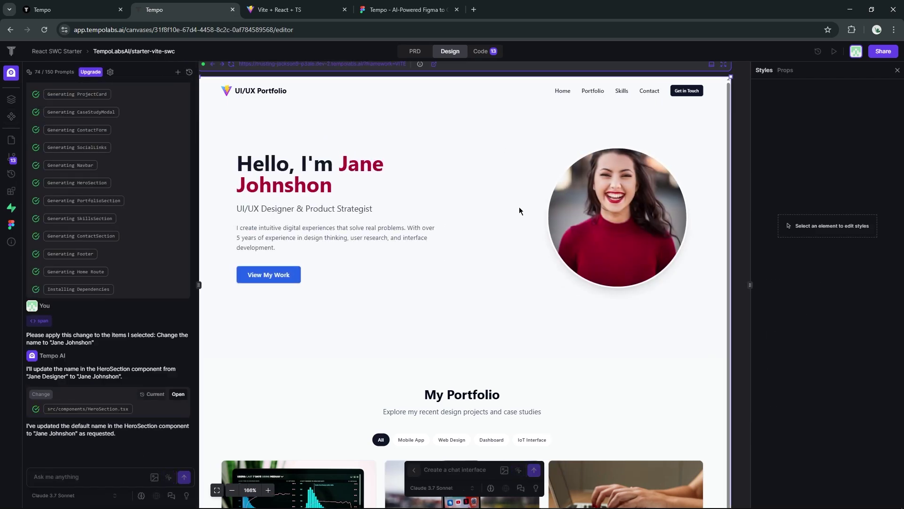
pyautogui.click(288, 185)
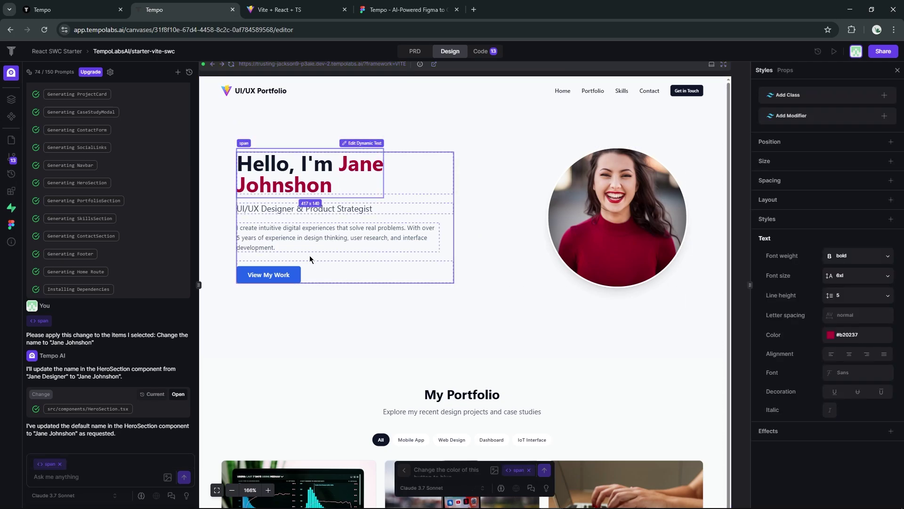
# Ask the AI to darken the View My Work button's hover colour to #9a0128
pyautogui.click(300, 274)
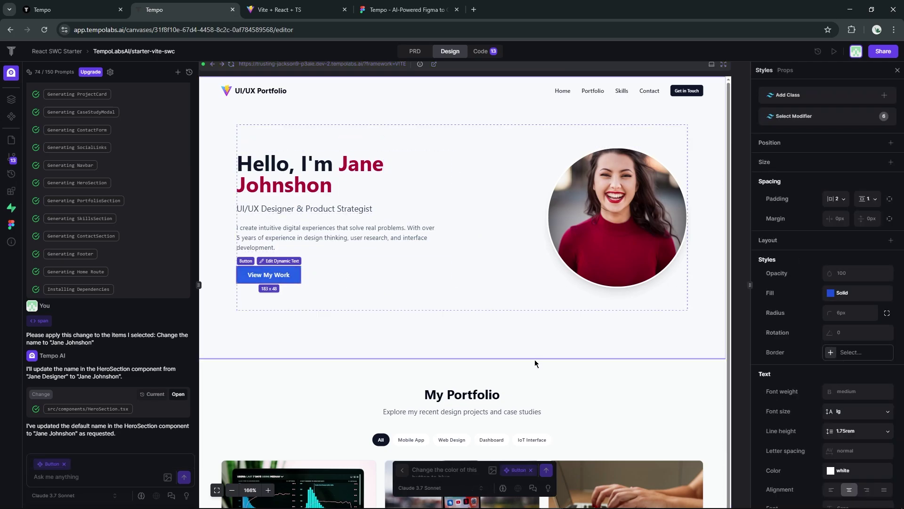
pyautogui.click(835, 296)
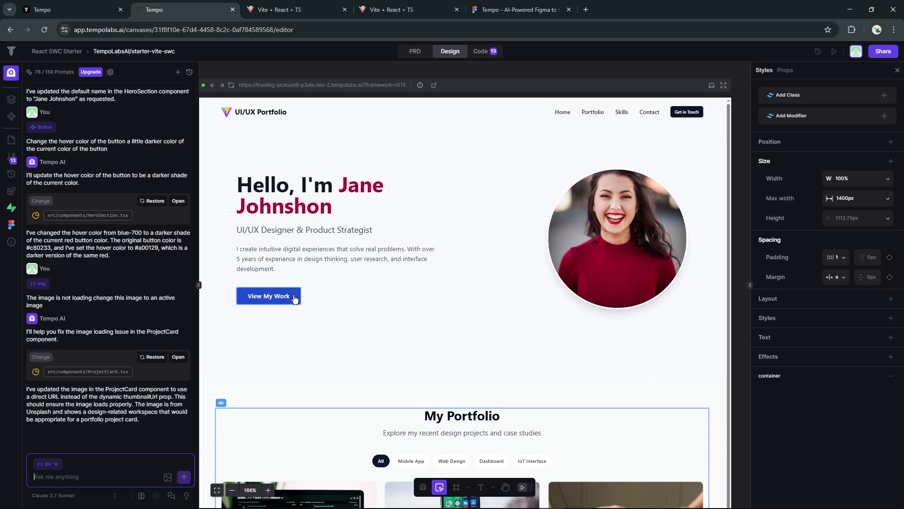
pyautogui.click(294, 299)
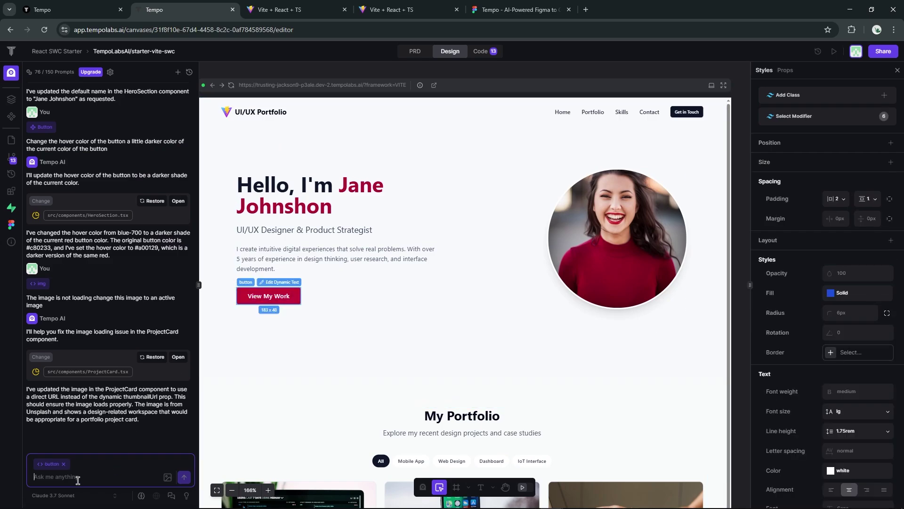
pyautogui.write('Change the hover color of the button a little darker color of the current color of the button')
pyautogui.press('Return')
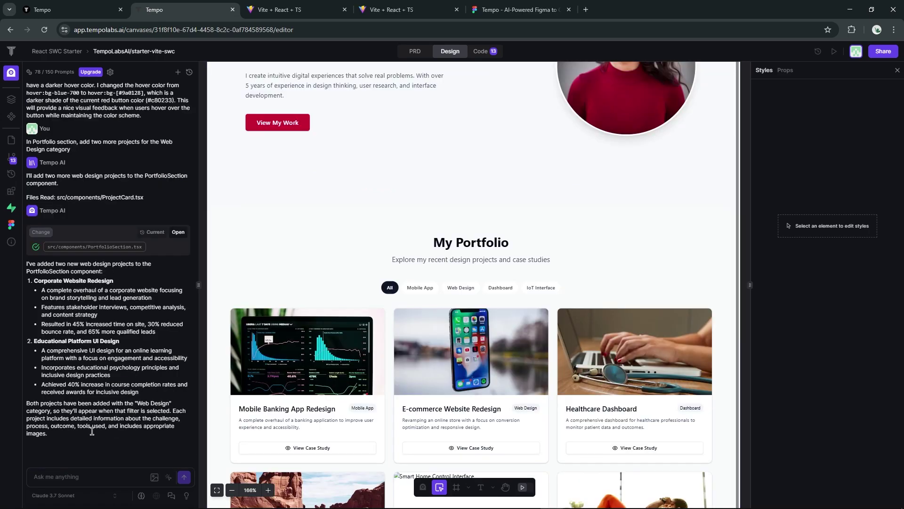
# Request 'Add smooth scrolling effect while clicking a navbar links' from Tempo AI
pyautogui.click(86, 473)
pyautogui.write('Add smooth scrolling effect while clicking a navbar links')
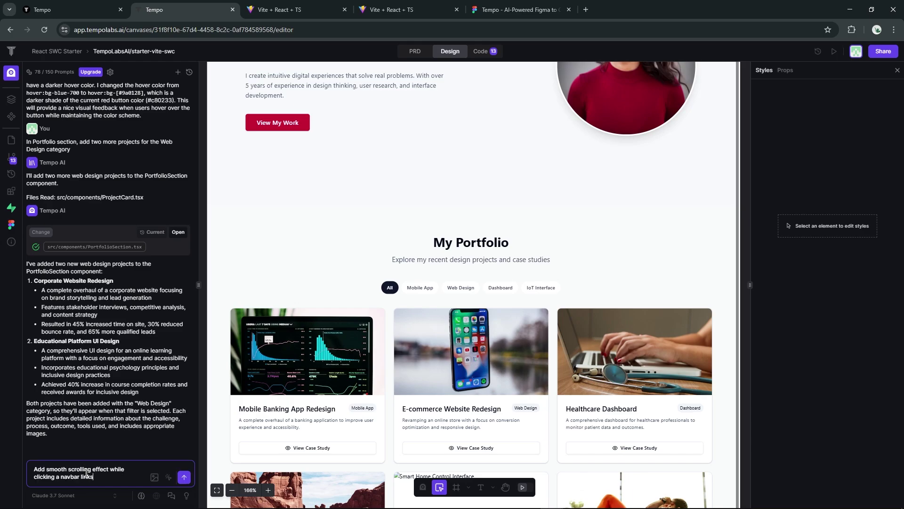
pyautogui.press('Return')
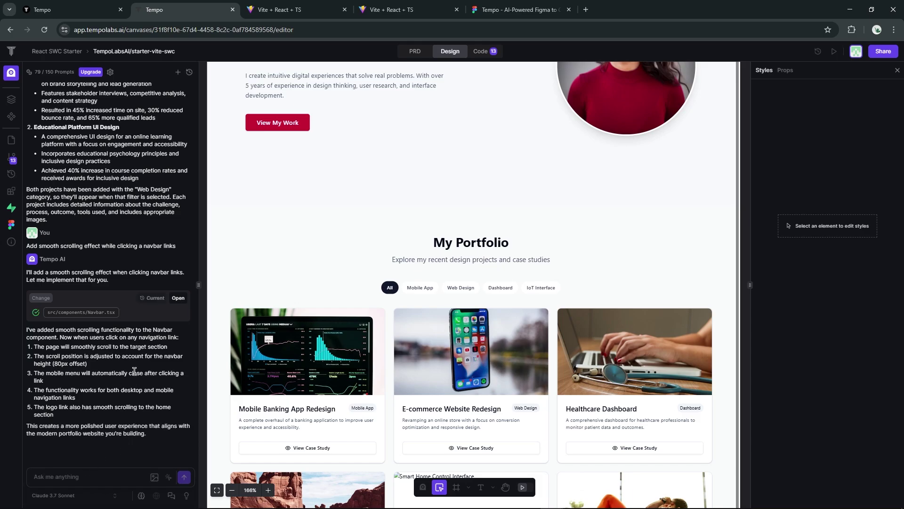
pyautogui.click(283, 10)
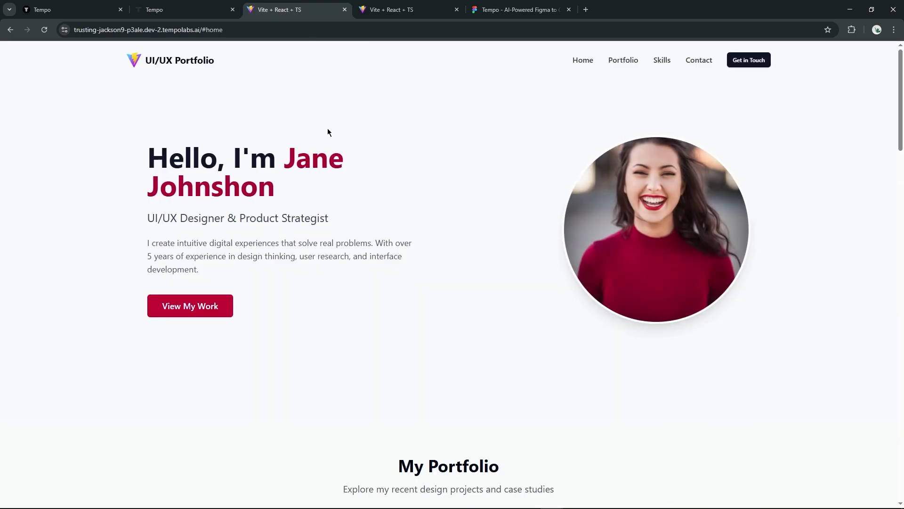
pyautogui.click(622, 61)
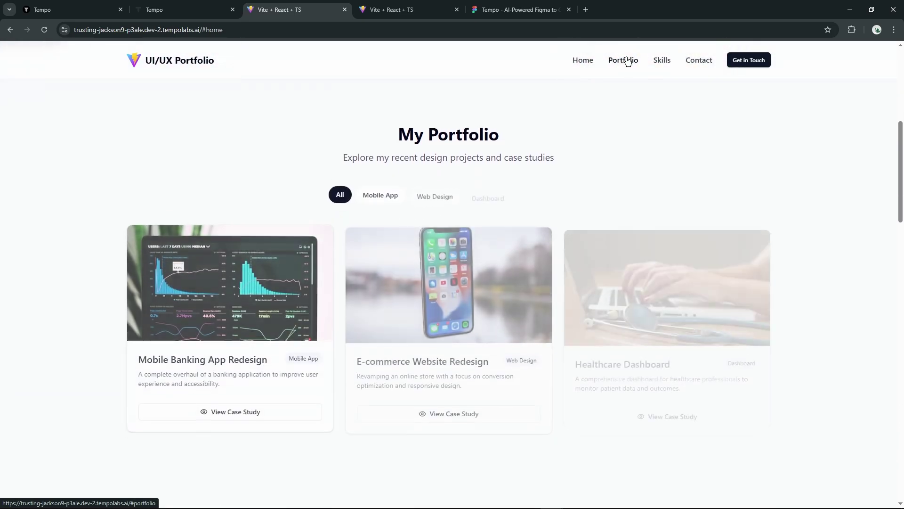
pyautogui.click(659, 62)
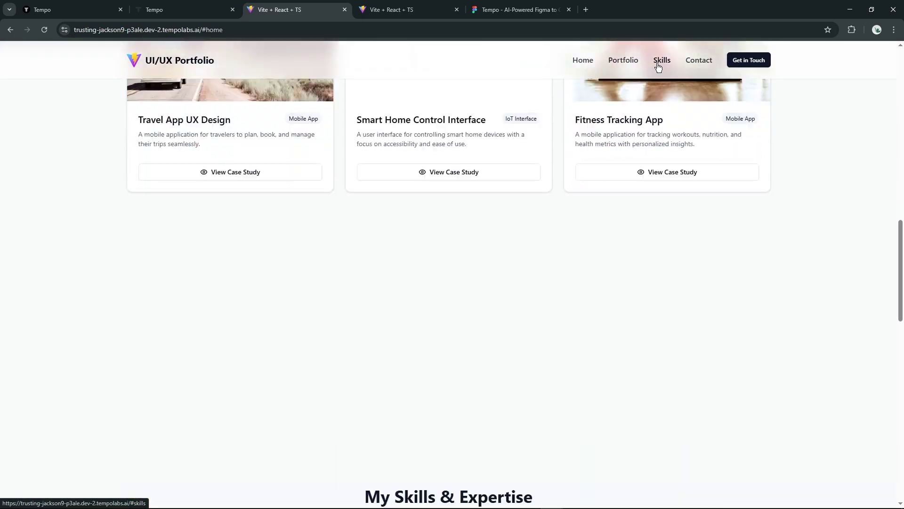
pyautogui.click(700, 61)
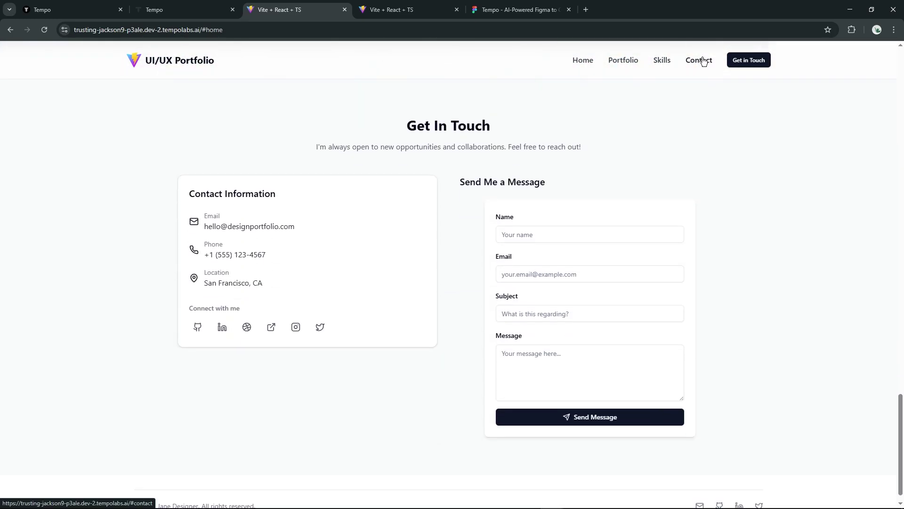
pyautogui.click(623, 63)
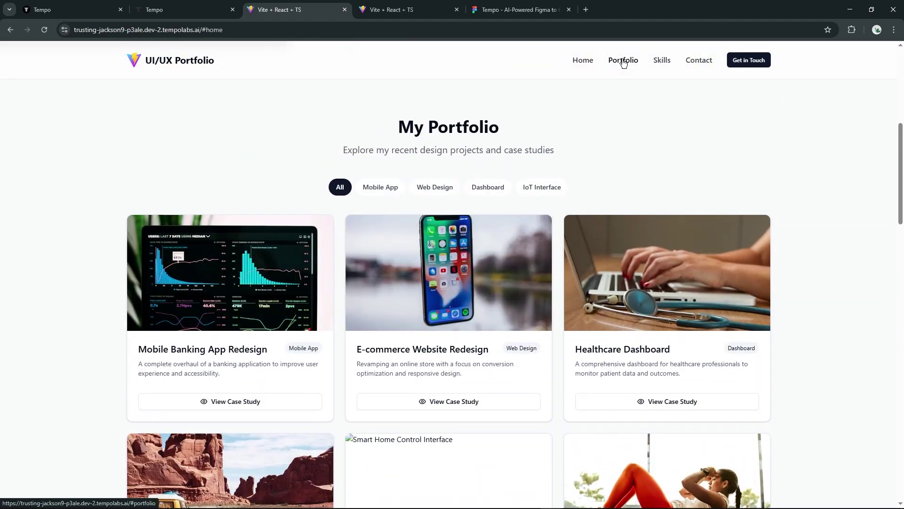
pyautogui.click(583, 61)
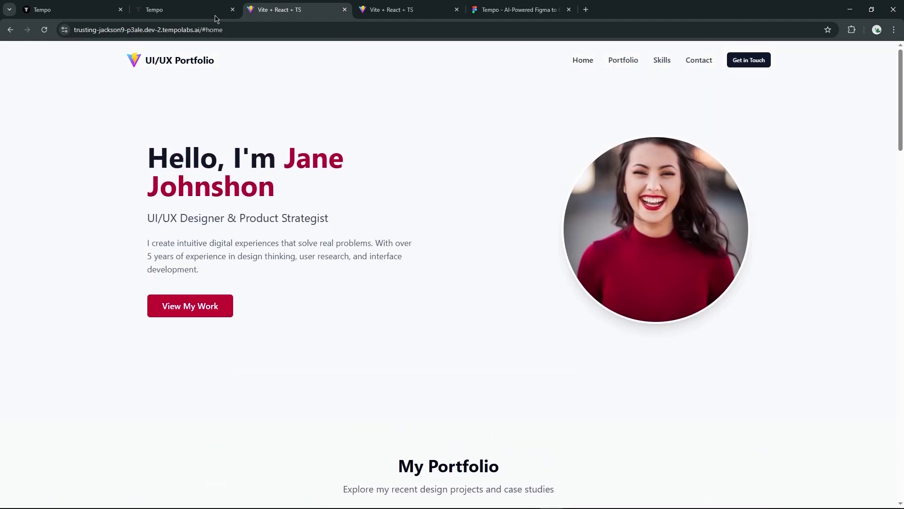
pyautogui.click(180, 9)
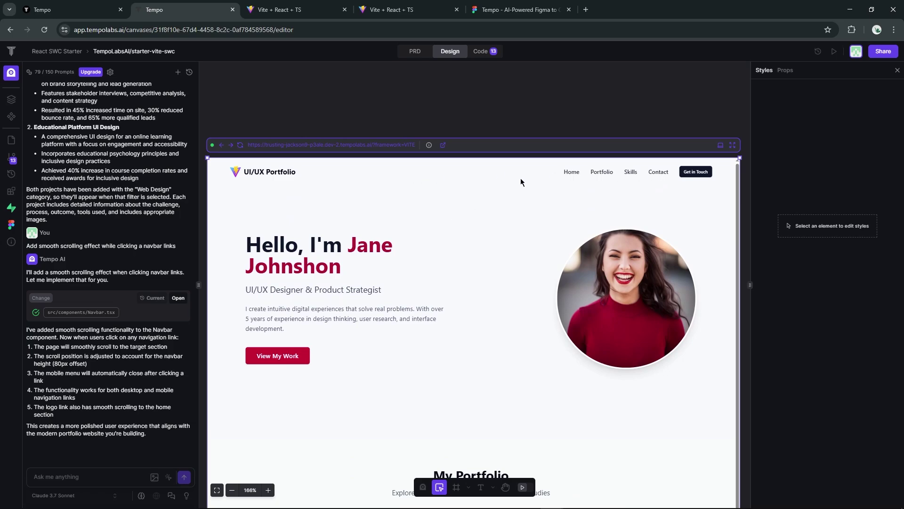
# Have the AI centre the navbar links, then verify Skills, Contact, Portfolio and Home on the deployed site
pyautogui.click(43, 474)
pyautogui.write('Home, portfolio, Skills, Contact nav links should be in the middle of the')
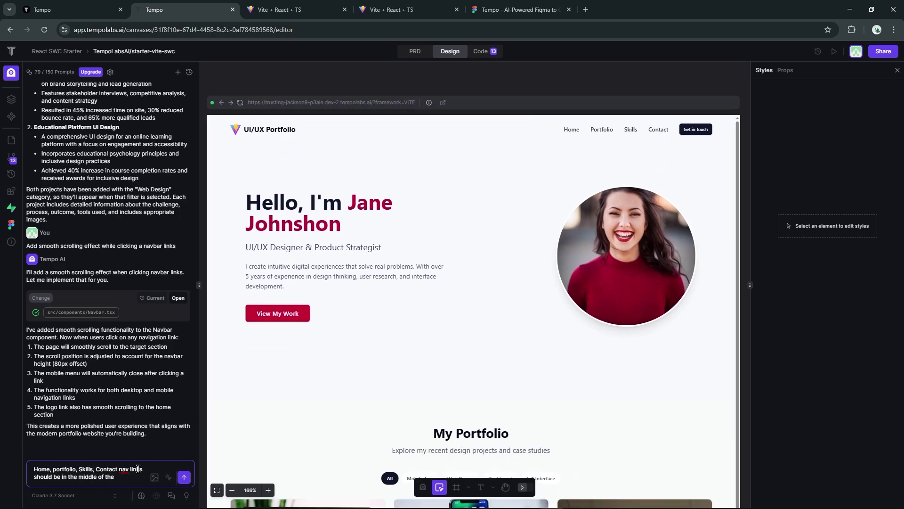
pyautogui.write(' navbar')
pyautogui.press('Return')
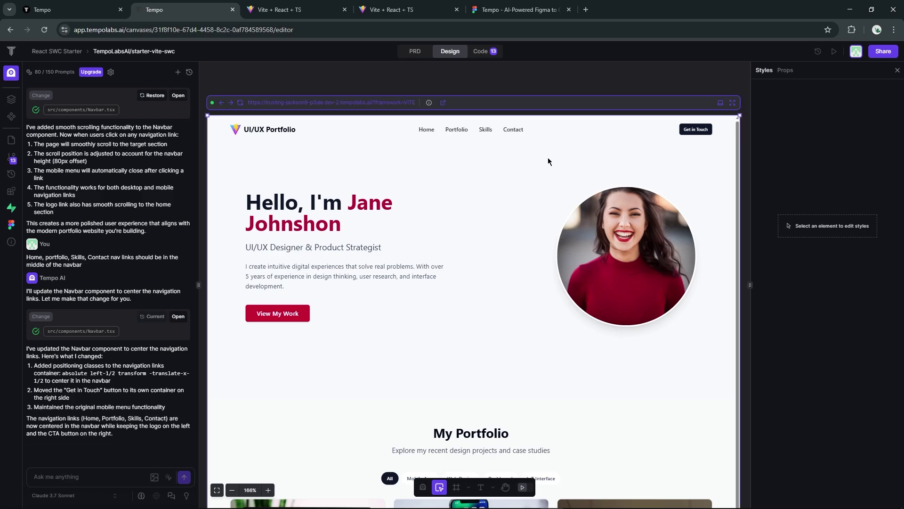
pyautogui.click(288, 9)
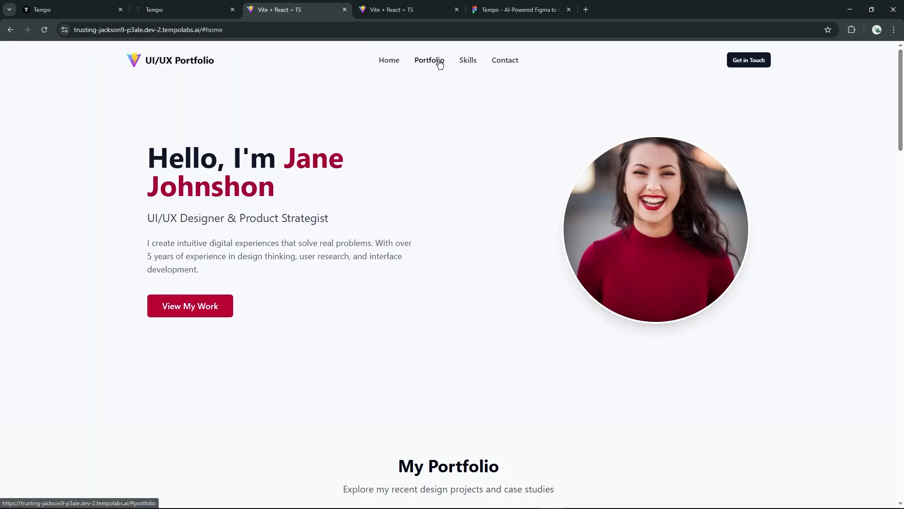
pyautogui.click(465, 64)
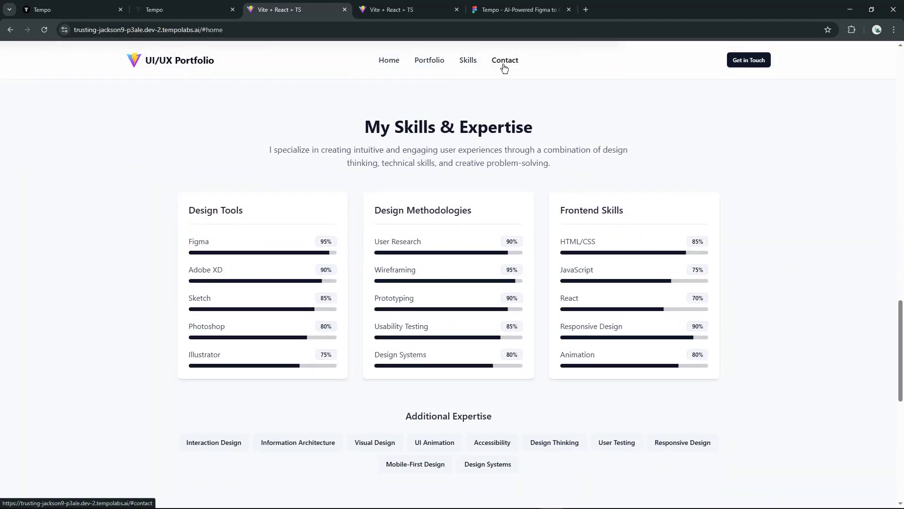
pyautogui.click(504, 63)
pyautogui.click(429, 62)
pyautogui.click(389, 61)
# Ask Tempo AI for a light/dark theme toggle in the navbar
pyautogui.click(158, 10)
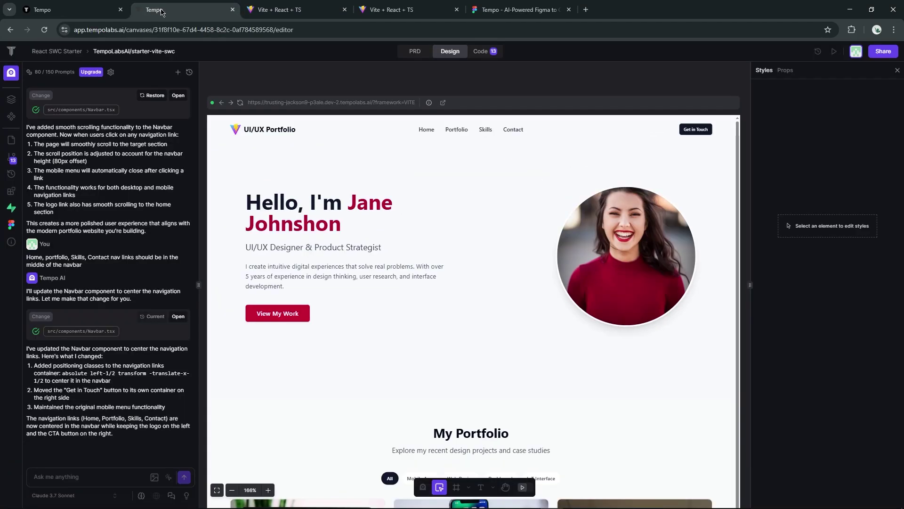
pyautogui.click(94, 479)
pyautogui.write('Create')
pyautogui.write('is website, also give a toggle button for light and dark mode')
pyautogui.press('Return')
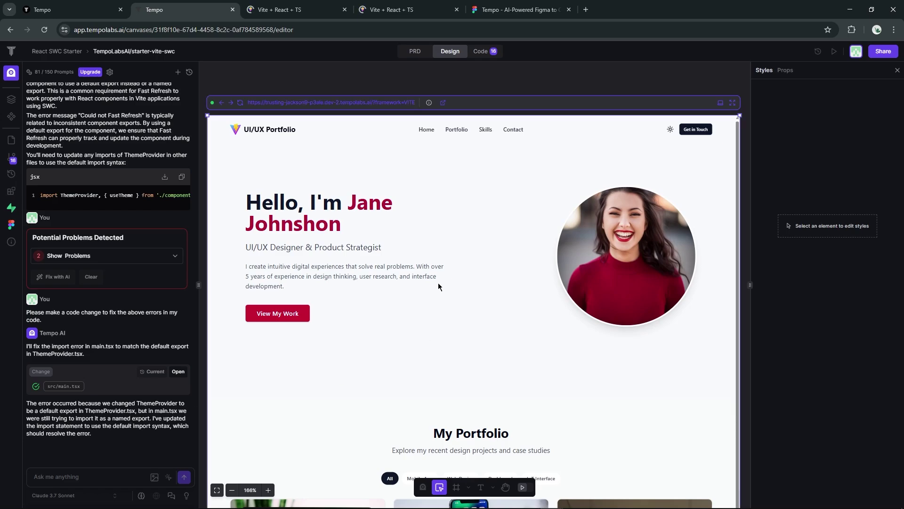
# Switch the deployed site to the Dark theme from the new toggle
pyautogui.click(313, 8)
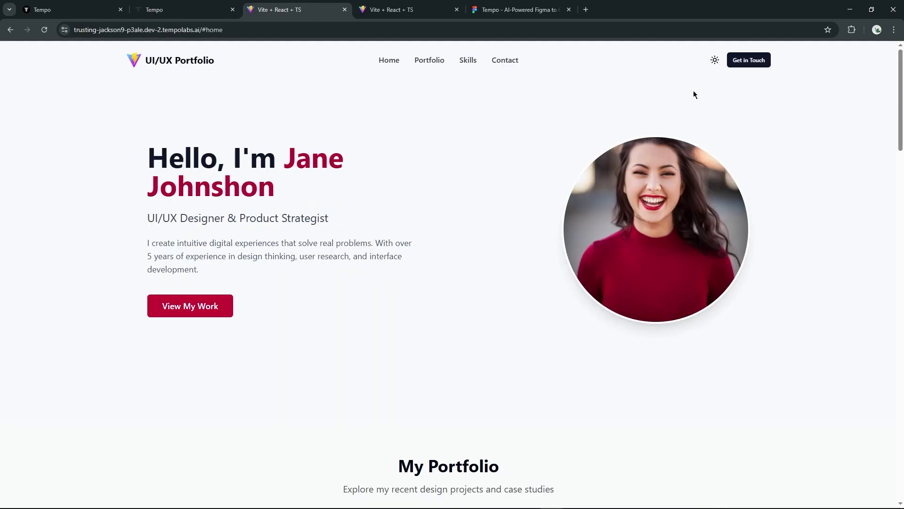
pyautogui.click(714, 63)
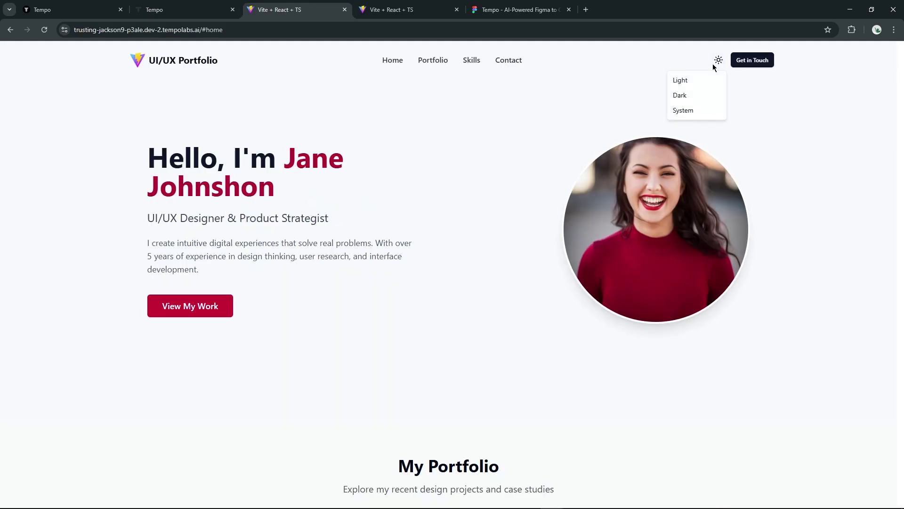
pyautogui.click(690, 96)
pyautogui.scroll(-5, 451, 164)
pyautogui.scroll(-3, 478, 162)
pyautogui.scroll(2, 478, 161)
pyautogui.scroll(5, 40, 164)
# Ask Tempo AI to fix dark mode site-wide with a proper dark colour palette
pyautogui.click(166, 15)
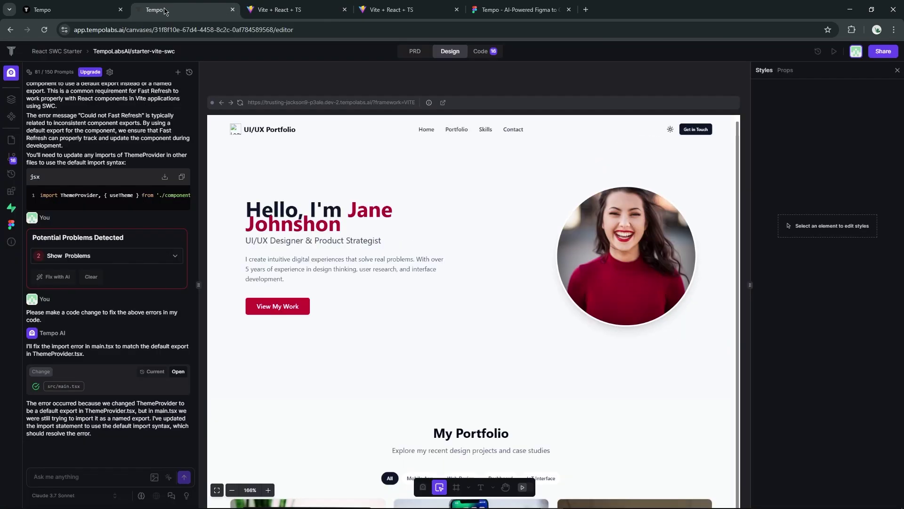
pyautogui.click(70, 475)
pyautogui.write('Dark mode not w')
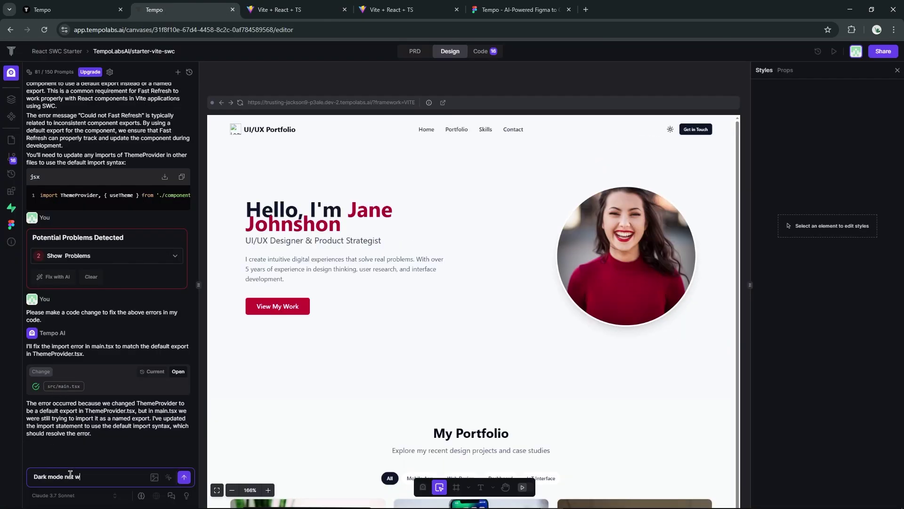
pyautogui.write('erly, please fix for entire website and also change their color palette suitable for dark mode')
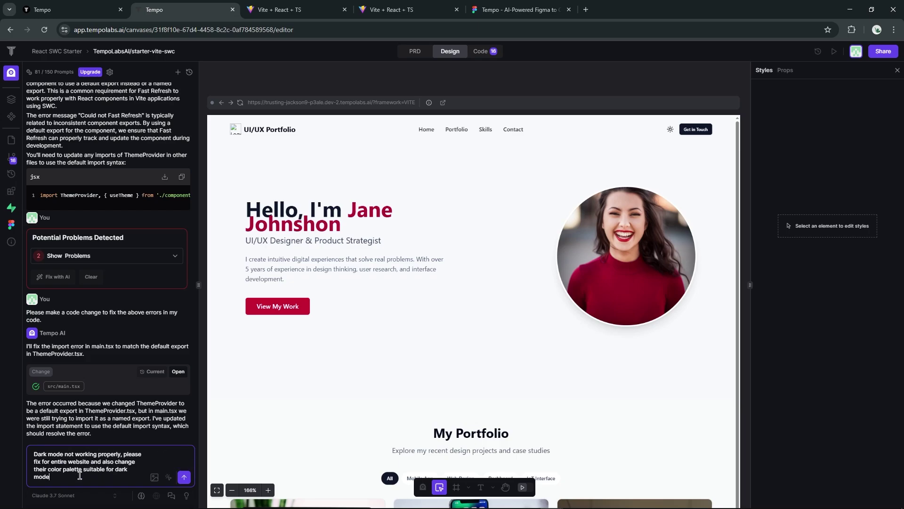
pyautogui.press('Return')
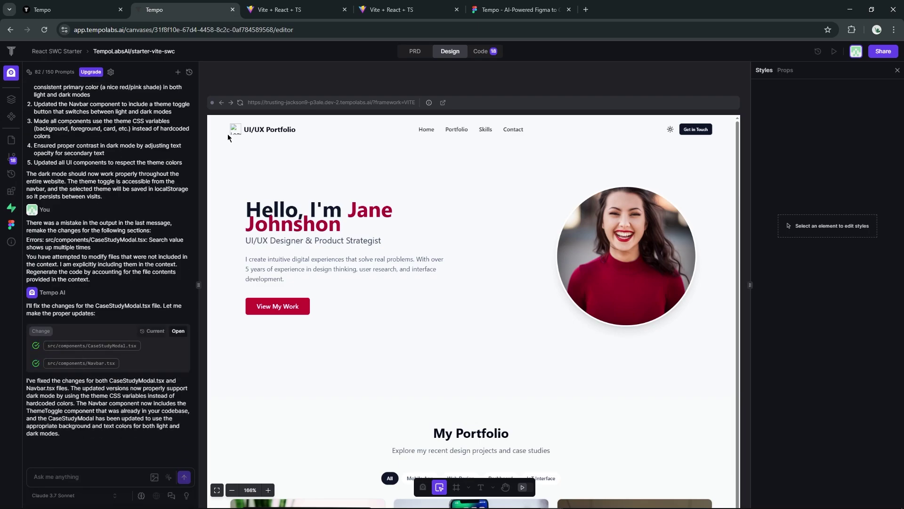
# Put the deployed site in Dark theme and jump to the My Portfolio section
pyautogui.click(275, 5)
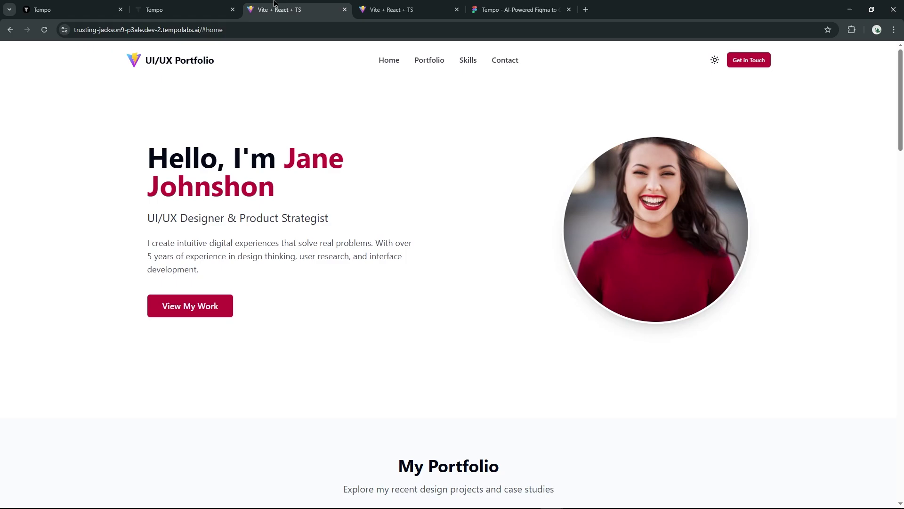
pyautogui.click(704, 65)
pyautogui.click(689, 95)
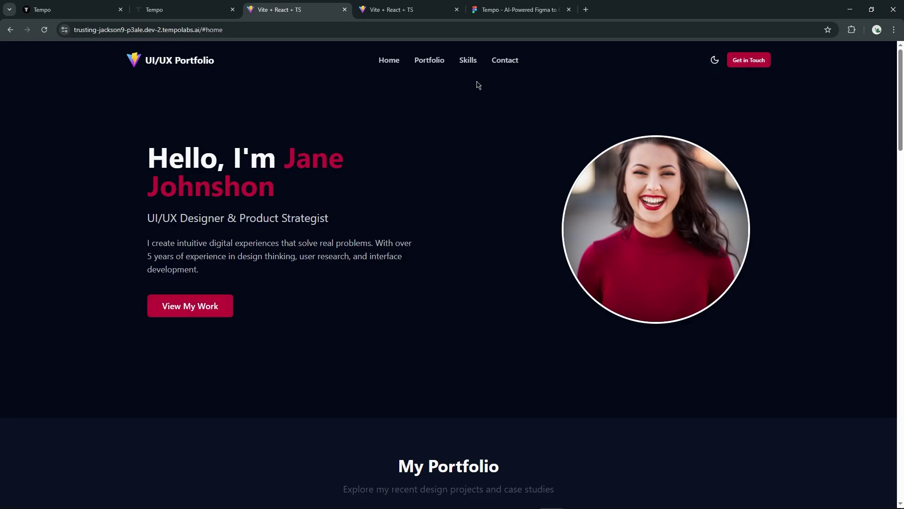
pyautogui.click(432, 62)
pyautogui.scroll(-2, 452, 212)
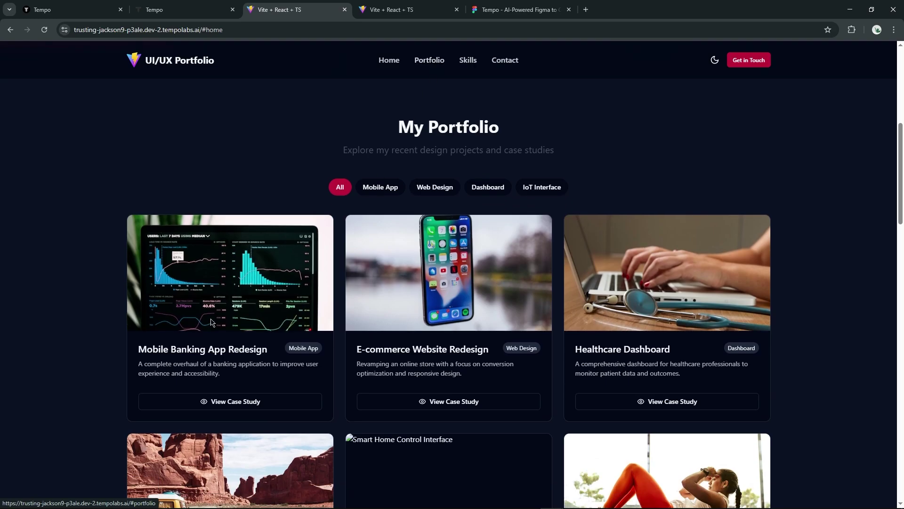
pyautogui.scroll(1, 346, 336)
pyautogui.scroll(1, 339, 341)
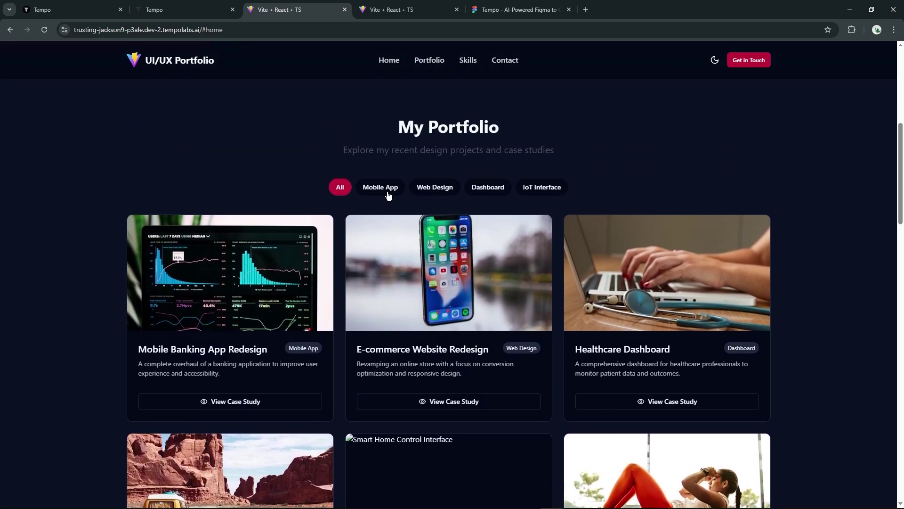
# Filter projects by Mobile App, Web Design and All, then browse and close the Mobile Banking App Redesign case study
pyautogui.click(384, 188)
pyautogui.click(434, 188)
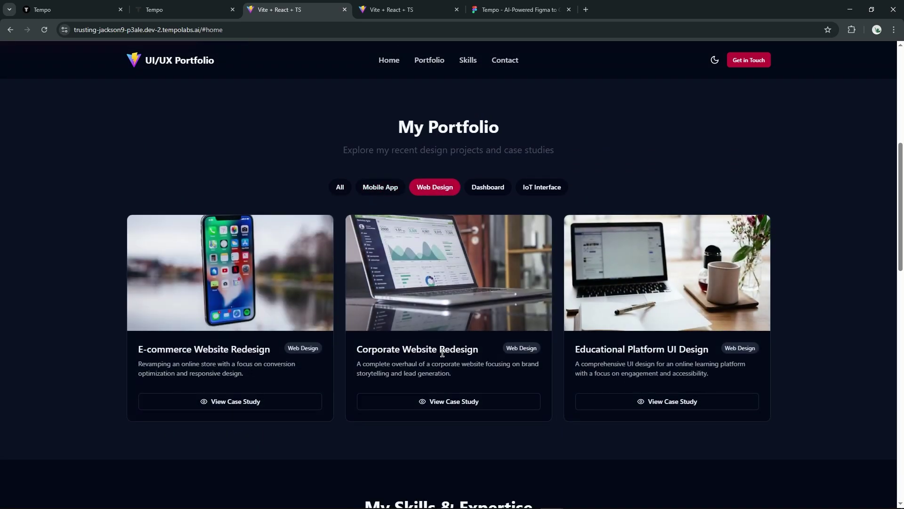
pyautogui.click(341, 188)
pyautogui.click(235, 401)
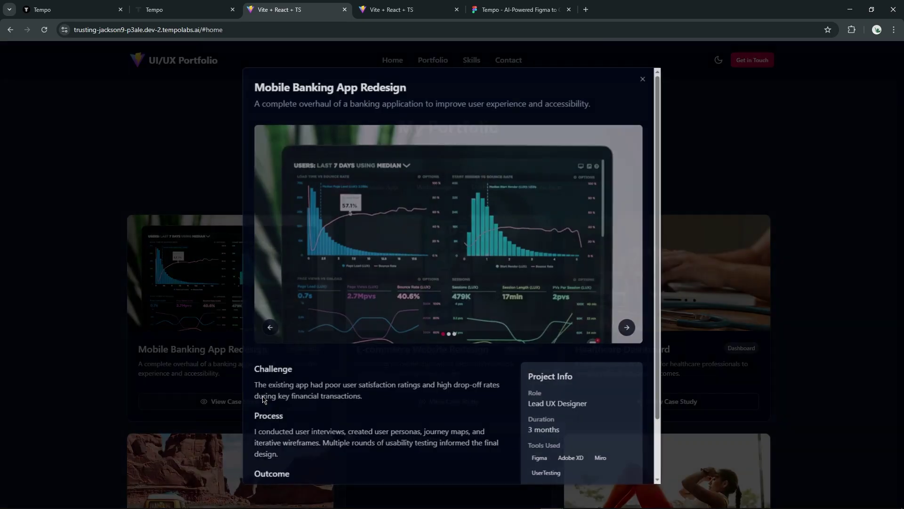
pyautogui.scroll(-1, 435, 264)
pyautogui.scroll(1, 529, 374)
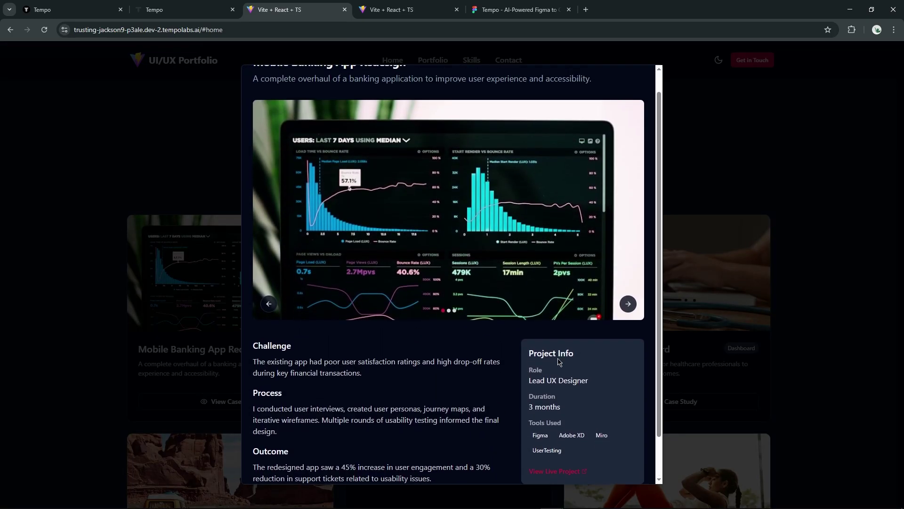
pyautogui.click(628, 305)
pyautogui.scroll(1, 509, 253)
pyautogui.scroll(-2, 509, 254)
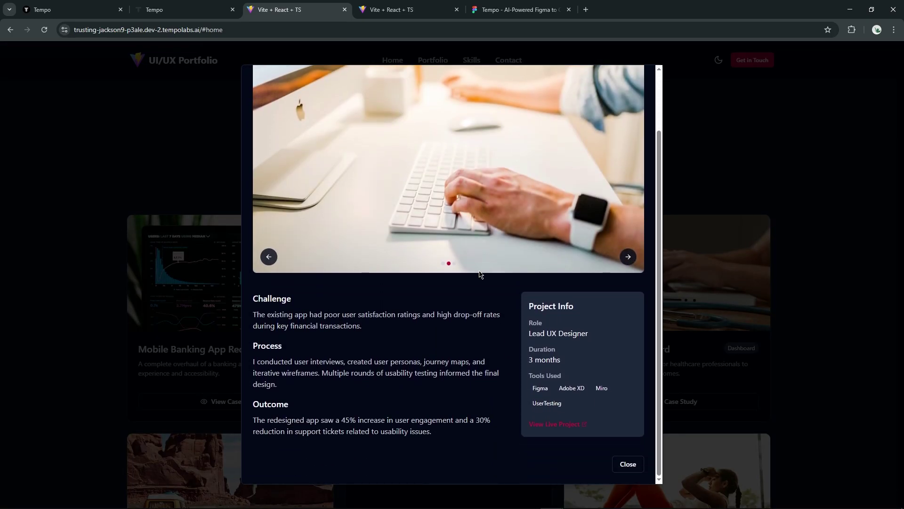
pyautogui.click(31, 236)
pyautogui.scroll(-3, 31, 236)
pyautogui.scroll(-6, 137, 264)
pyautogui.scroll(-2, 143, 258)
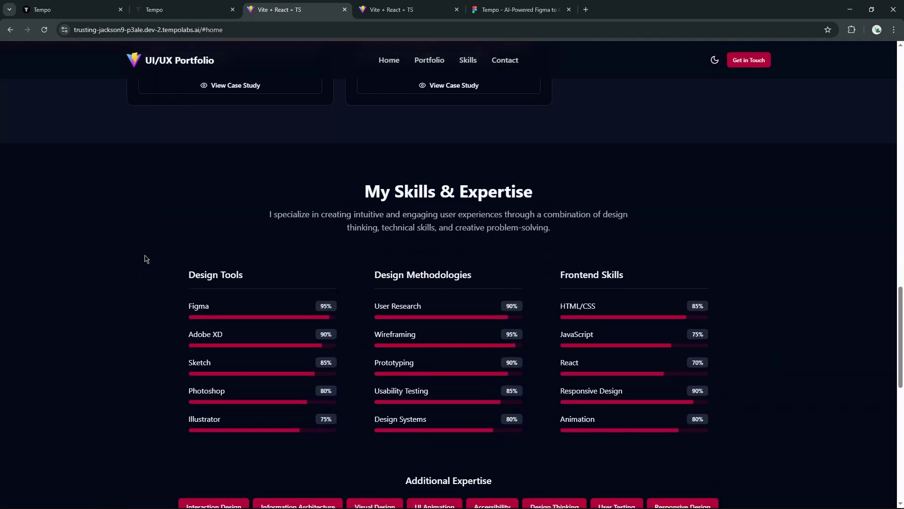
pyautogui.scroll(-2, 321, 278)
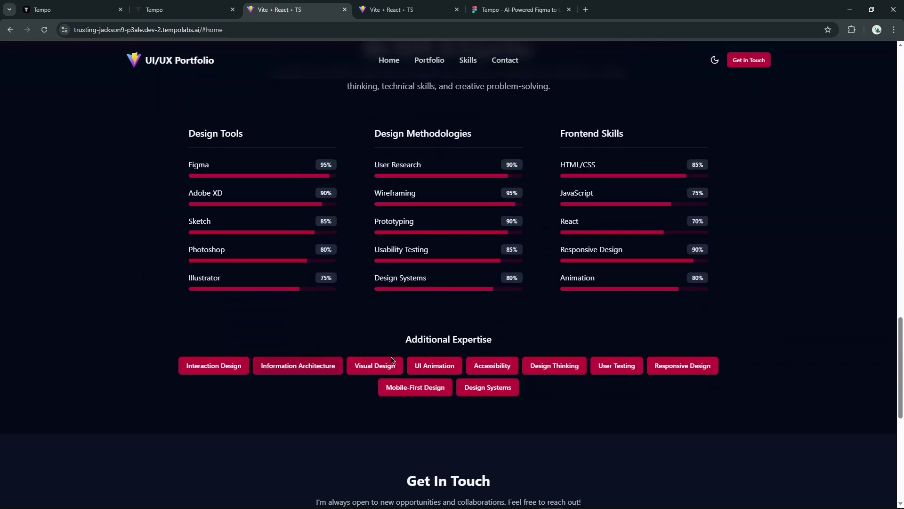
pyautogui.scroll(-5, 192, 364)
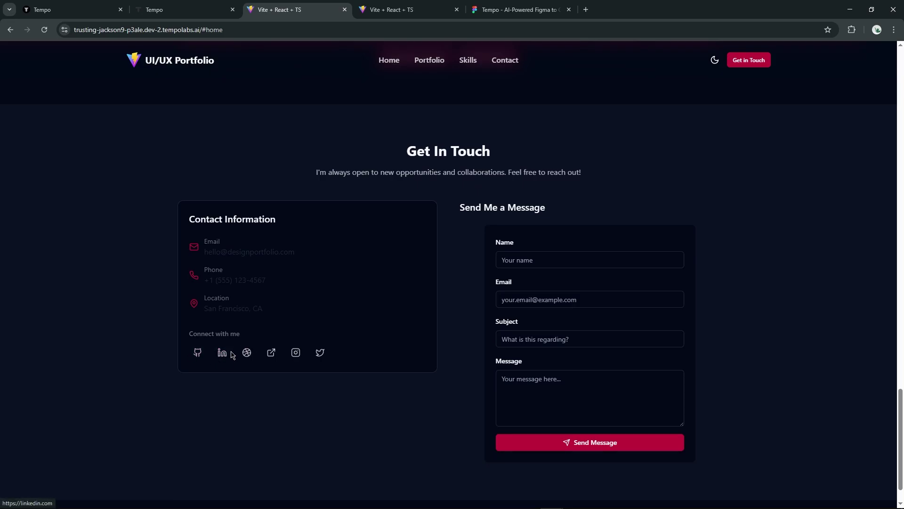
pyautogui.scroll(2, 179, 200)
pyautogui.scroll(10, 180, 200)
pyautogui.scroll(10, 196, 202)
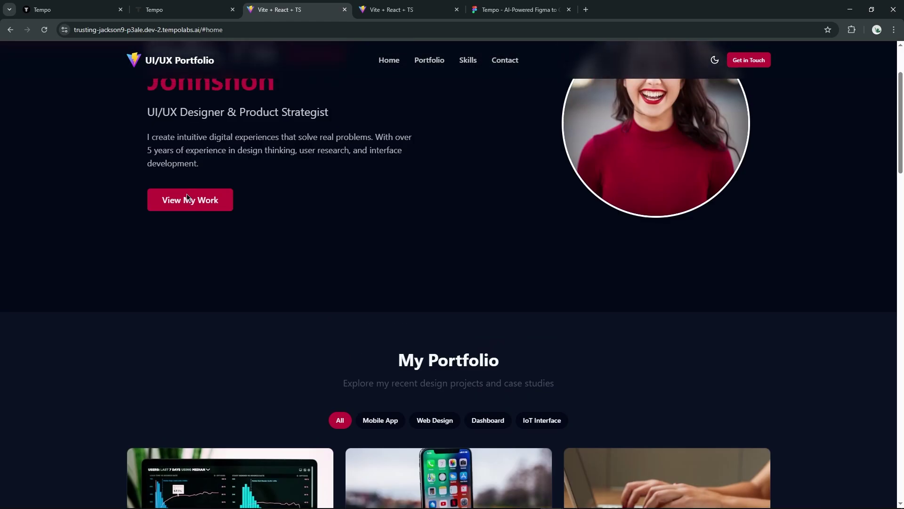
pyautogui.scroll(3, 602, 164)
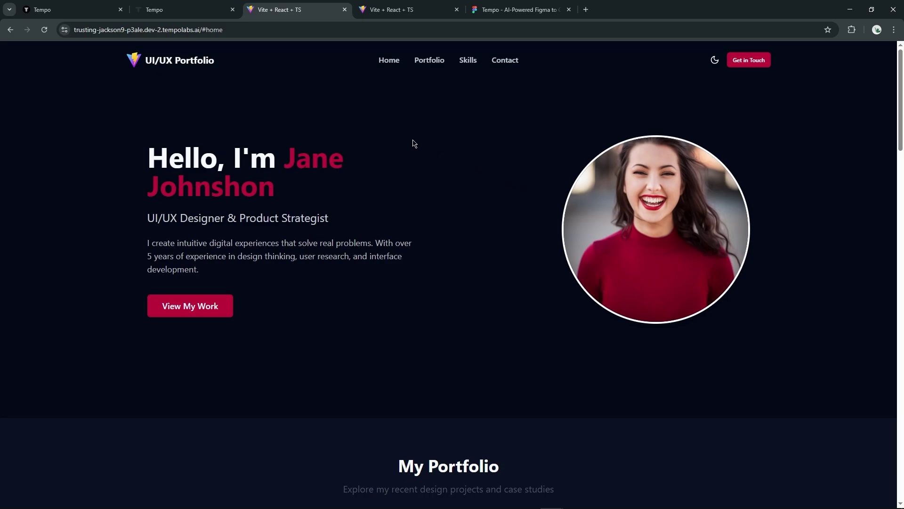
# Have Tempo AI make the site responsive for mobile, tablet, laptop and desktop, then view the live site
pyautogui.click(180, 9)
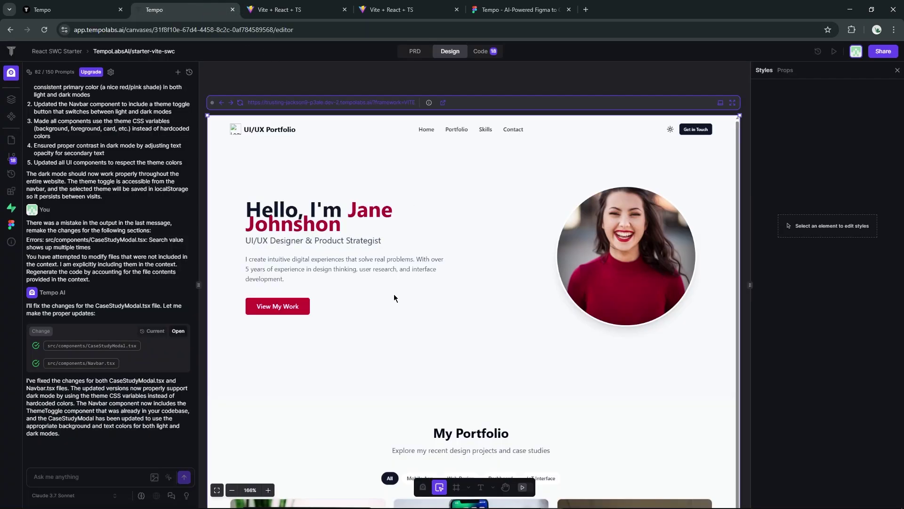
pyautogui.scroll(-3, 341, 310)
pyautogui.scroll(3, 341, 310)
pyautogui.scroll(1, 341, 310)
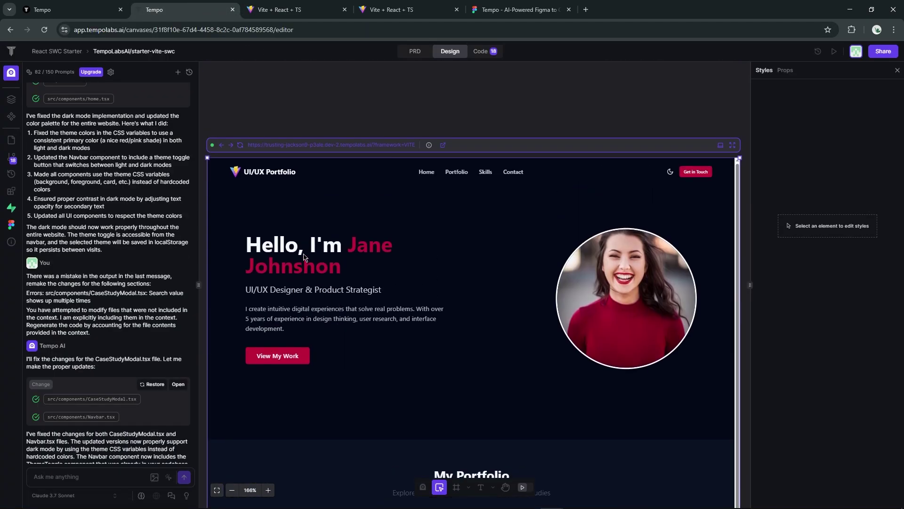
pyautogui.click(94, 476)
pyautogui.write('Make the website properly')
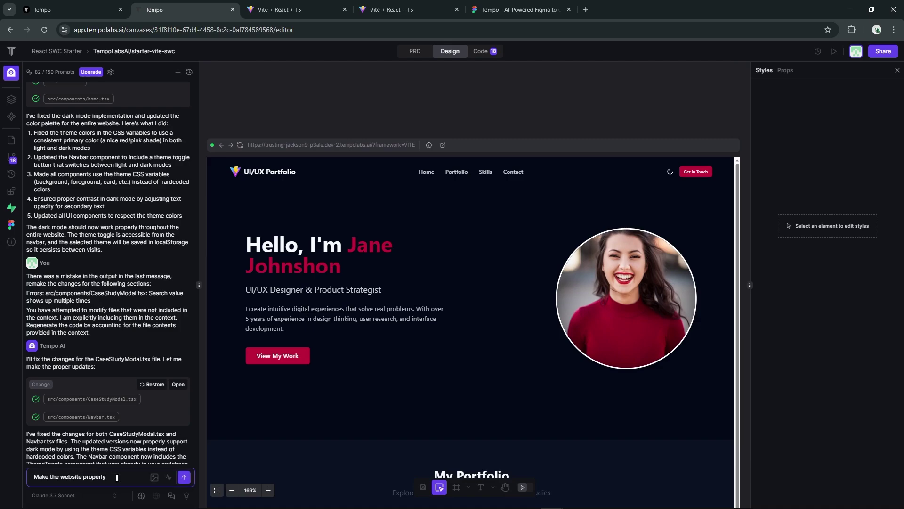
pyautogui.write('ive for mobile, tablet, laptop and computers')
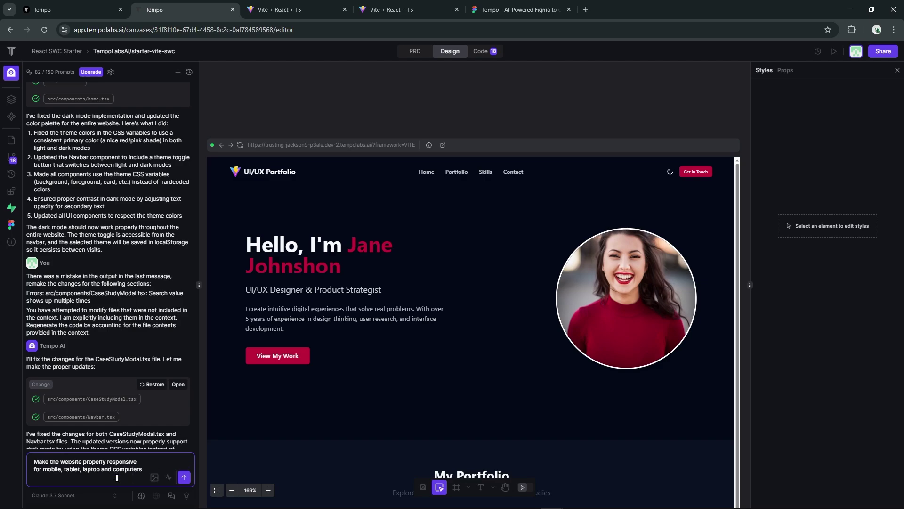
pyautogui.press('Return')
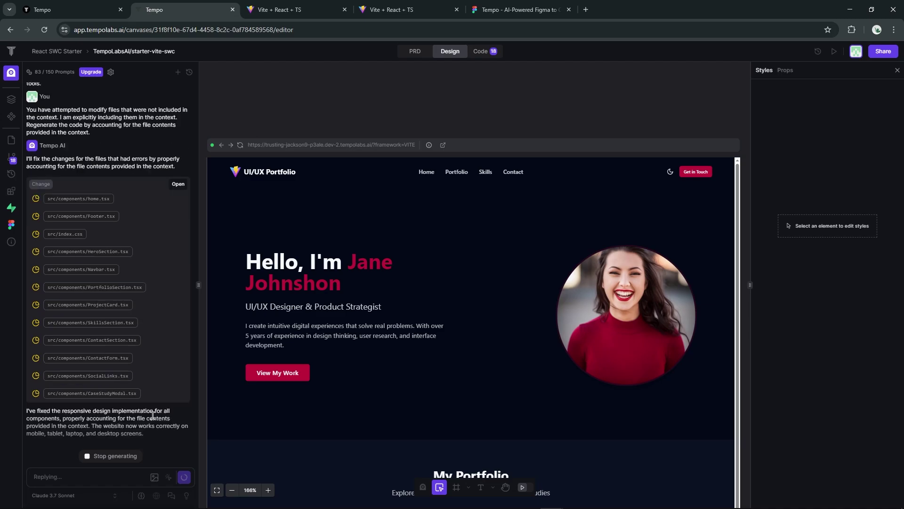
pyautogui.click(282, 9)
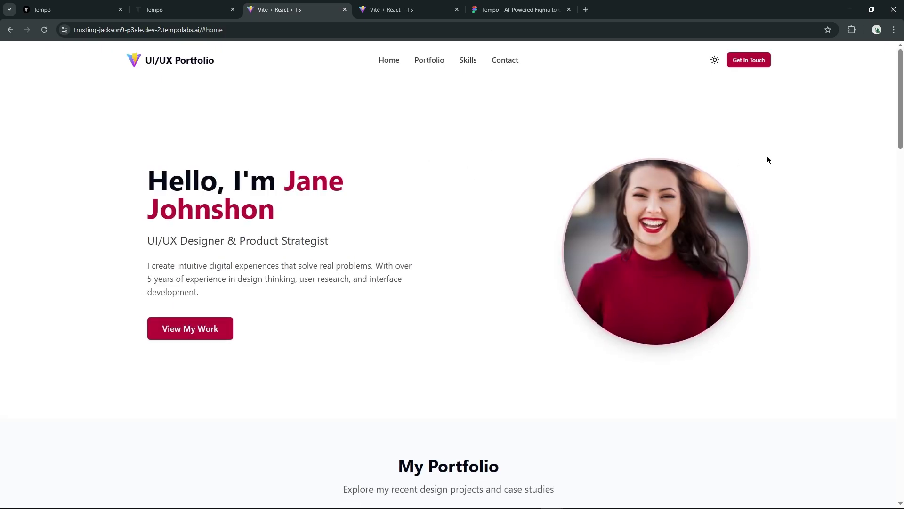
# Preview the site in DevTools at a resizable desktop width, then at the 375 px Mobile M size
pyautogui.hotkey('ctrl', 'shift', 'i')
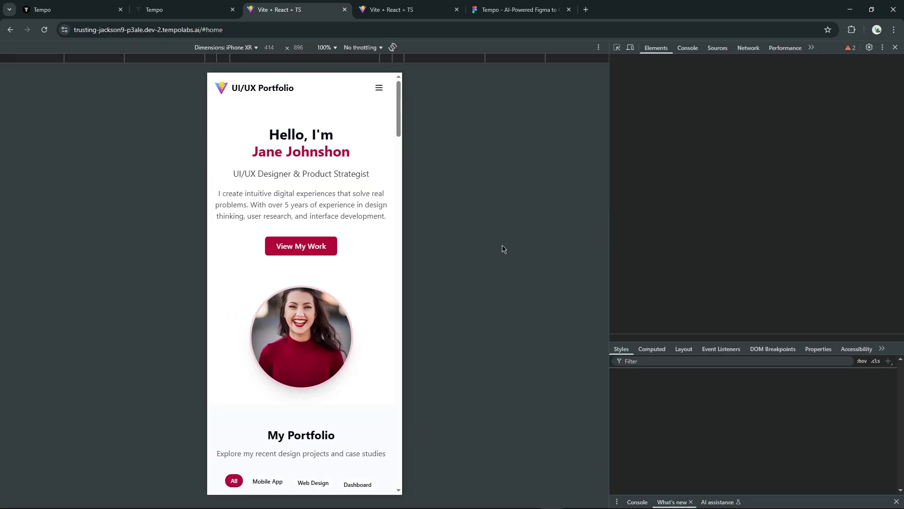
pyautogui.scroll(-3, 356, 170)
pyautogui.scroll(3, 356, 170)
pyautogui.click(224, 48)
pyautogui.click(227, 65)
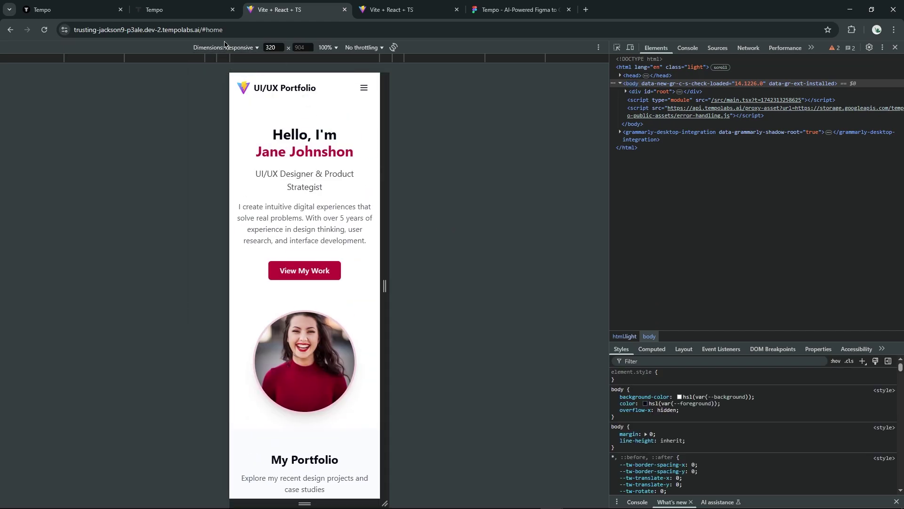
pyautogui.moveTo(385, 285)
pyautogui.mouseDown()
pyautogui.moveTo(629, 283)
pyautogui.moveTo(458, 288)
pyautogui.mouseUp()
pyautogui.scroll(-3, 383, 283)
pyautogui.scroll(-3, 379, 283)
pyautogui.scroll(-5, 379, 283)
pyautogui.scroll(-5, 389, 280)
pyautogui.scroll(-3, 389, 280)
pyautogui.scroll(-3, 390, 220)
pyautogui.scroll(-5, 369, 315)
pyautogui.scroll(-5, 370, 311)
pyautogui.scroll(-5, 369, 339)
pyautogui.scroll(-5, 377, 333)
pyautogui.scroll(-5, 377, 336)
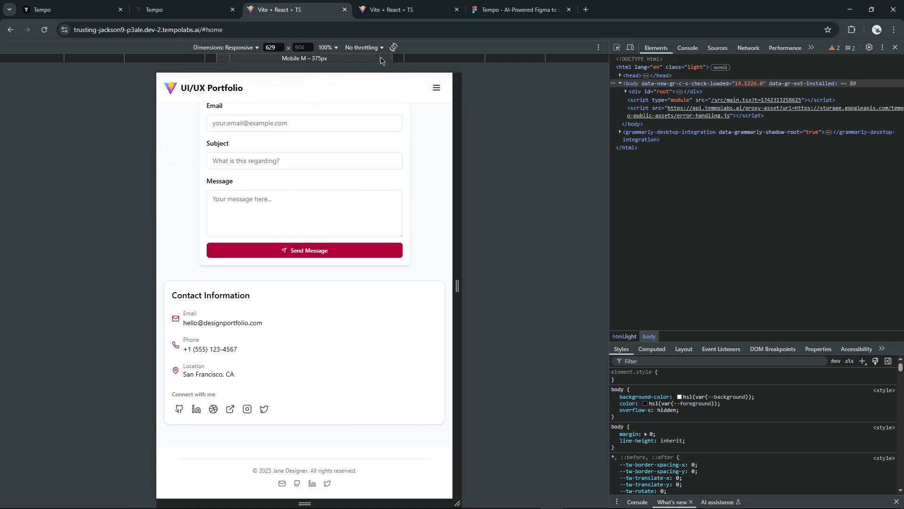
pyautogui.click(380, 60)
pyautogui.scroll(3, 318, 294)
pyautogui.scroll(5, 318, 294)
pyautogui.scroll(5, 318, 294)
pyautogui.scroll(5, 318, 295)
pyautogui.scroll(10, 369, 106)
# Switch to the dark theme from the mobile hamburger menu and close the menu
pyautogui.click(376, 87)
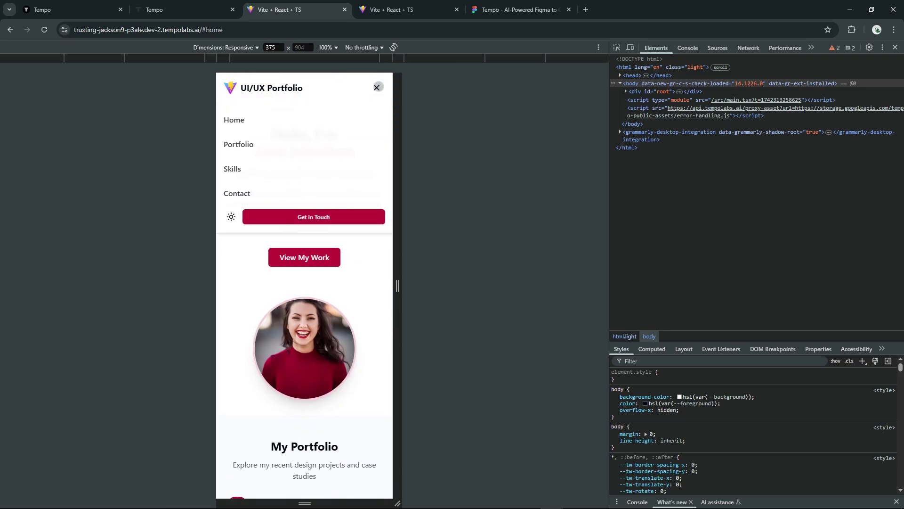
pyautogui.click(231, 217)
pyautogui.click(229, 250)
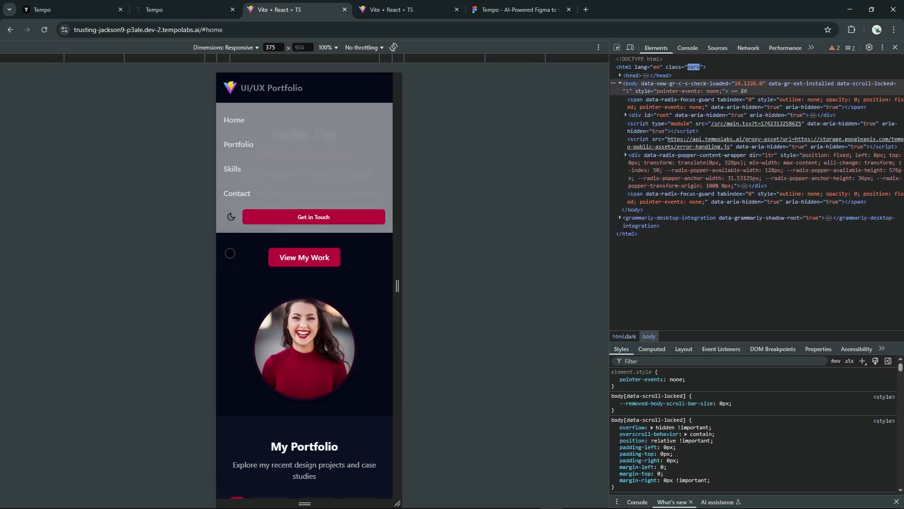
pyautogui.click(376, 86)
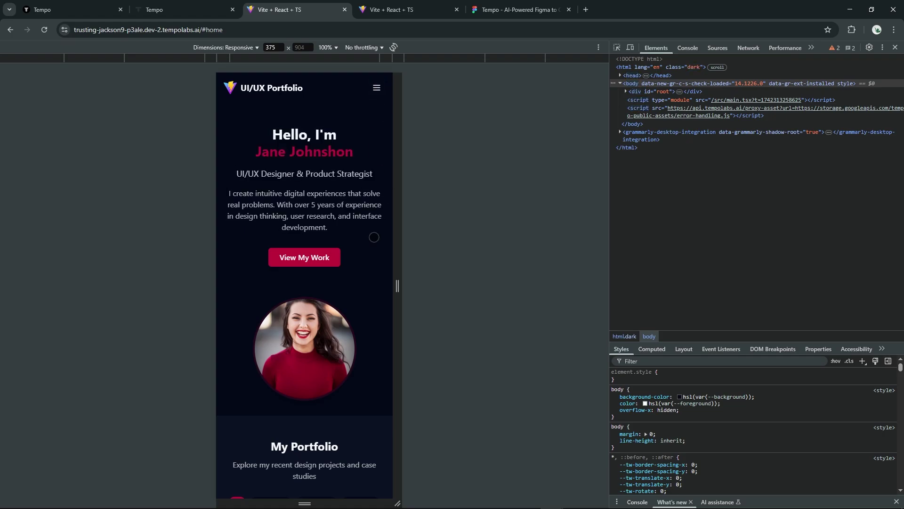
pyautogui.scroll(-15, 374, 238)
# Close DevTools, return the site to the light theme and go to the Tempo homepage
pyautogui.click(897, 48)
pyautogui.scroll(15, 761, 391)
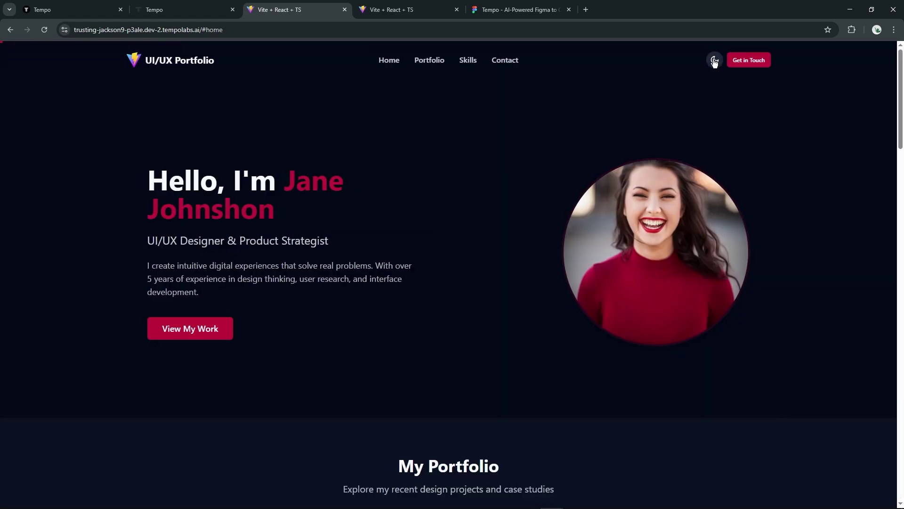
pyautogui.click(714, 59)
pyautogui.click(680, 80)
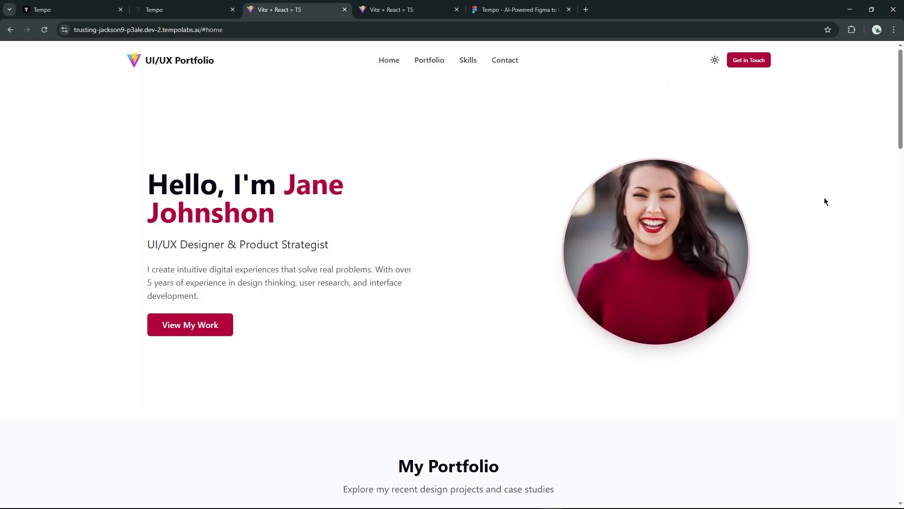
pyautogui.click(63, 10)
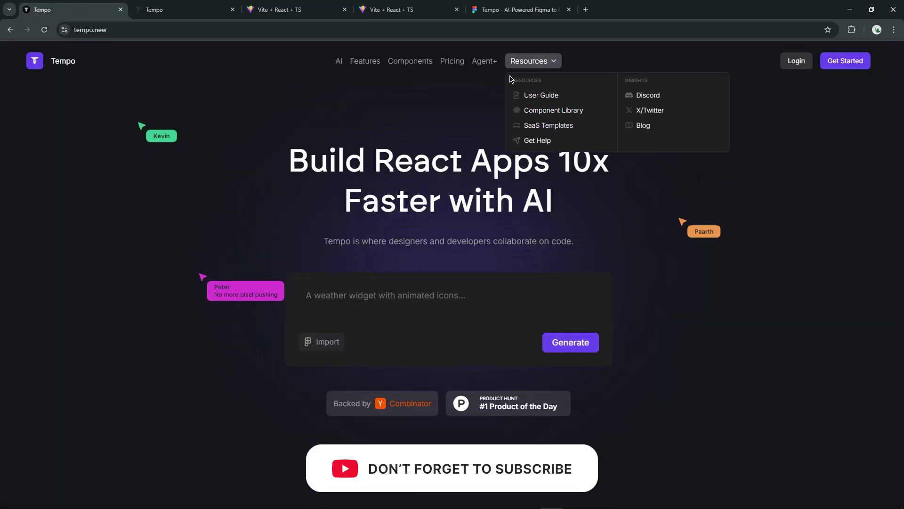
pyautogui.moveTo(532, 60)
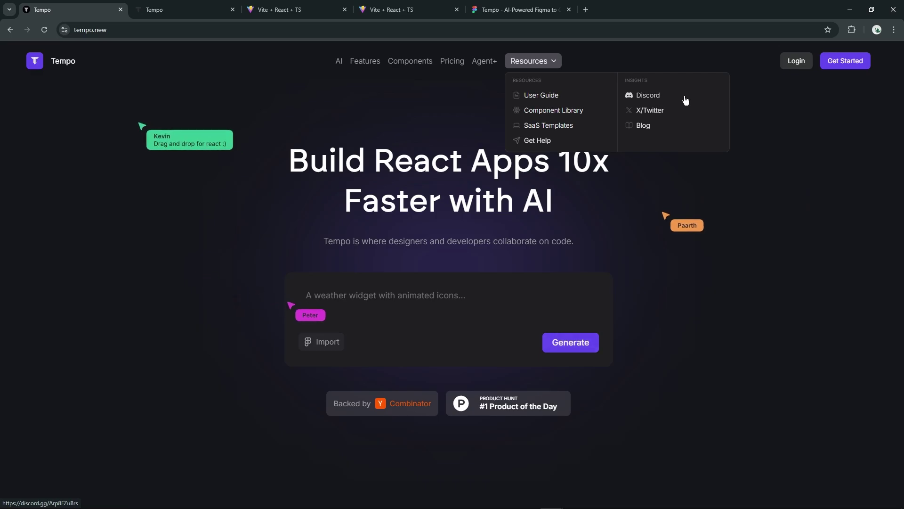
# Browse the Tempo Labs user guide through Add Images and Videos to Feature Canvas and Git Branch Management
pyautogui.click(550, 103)
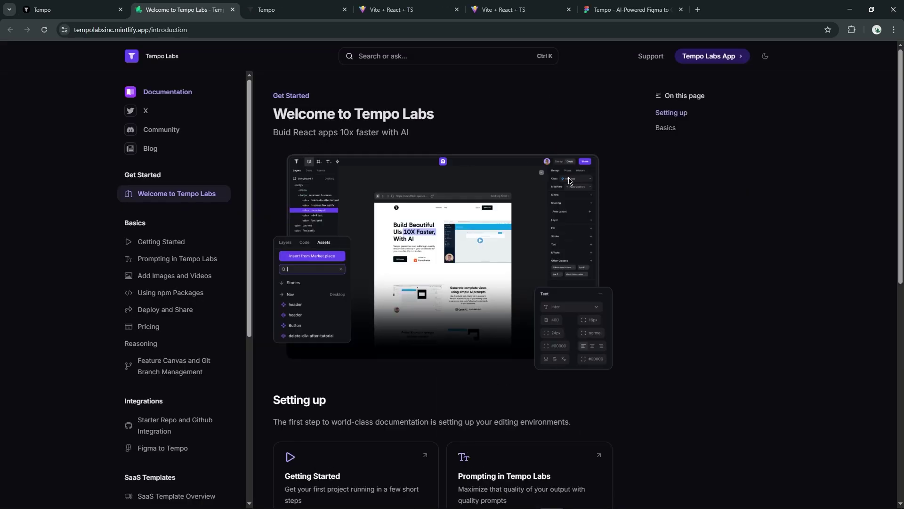
pyautogui.scroll(-1, 654, 285)
pyautogui.scroll(-2, 692, 339)
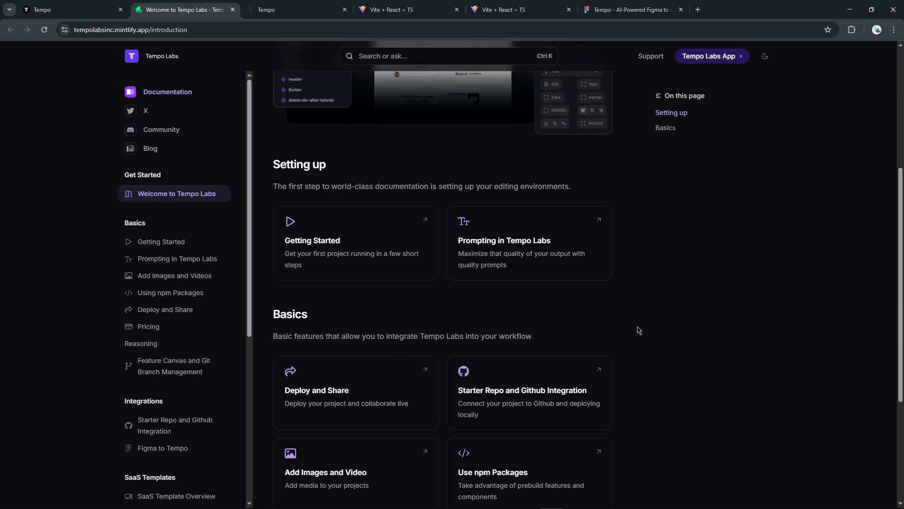
pyautogui.scroll(-2, 629, 343)
pyautogui.scroll(-1, 752, 327)
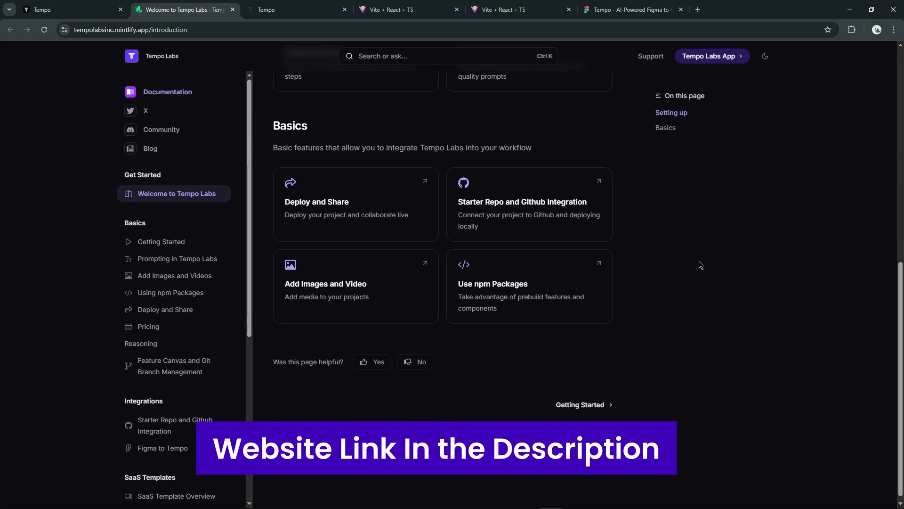
pyautogui.scroll(1, 699, 266)
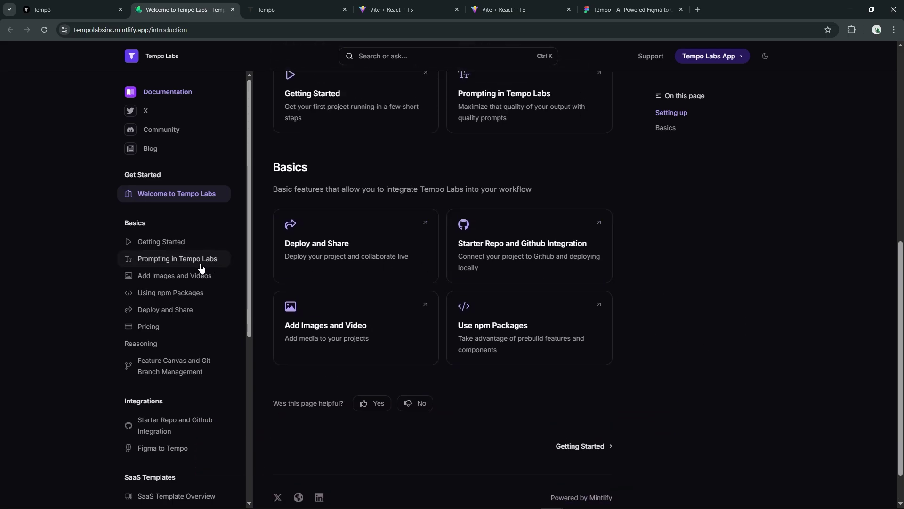
pyautogui.click(179, 275)
pyautogui.scroll(-1, 603, 342)
pyautogui.scroll(-2, 602, 341)
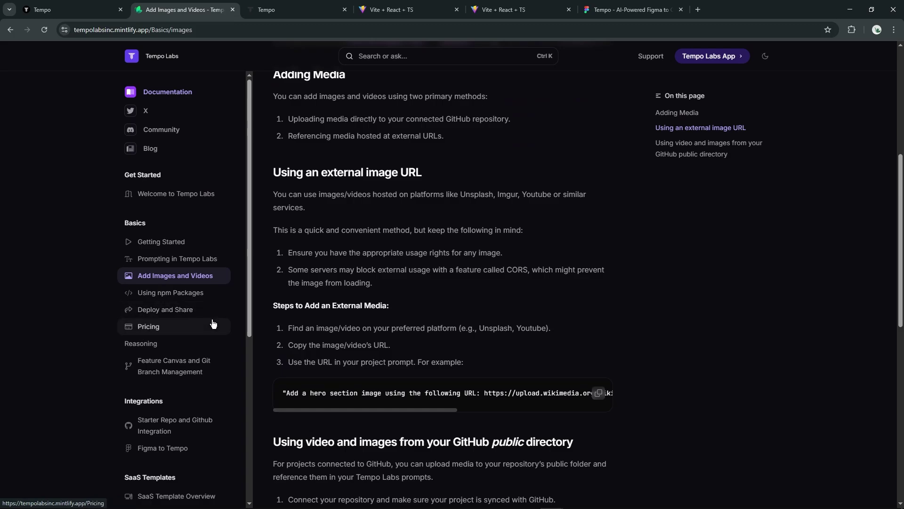
pyautogui.click(181, 361)
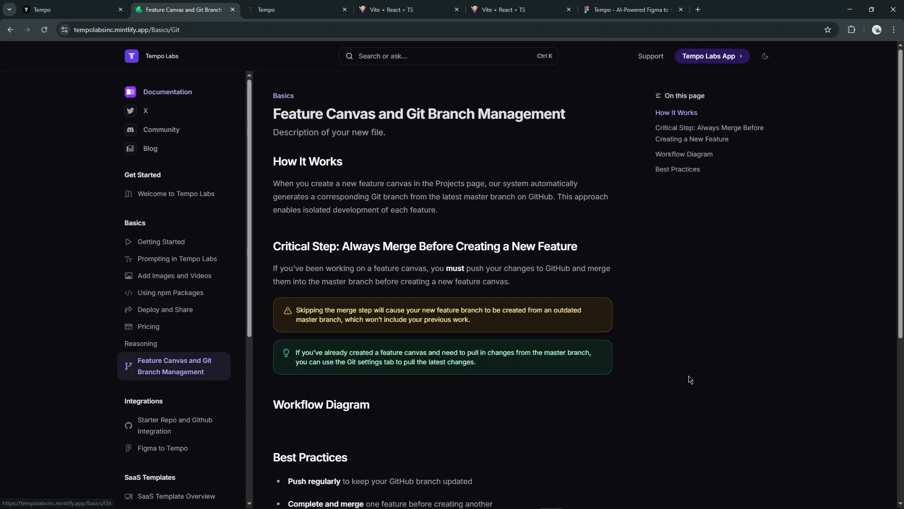